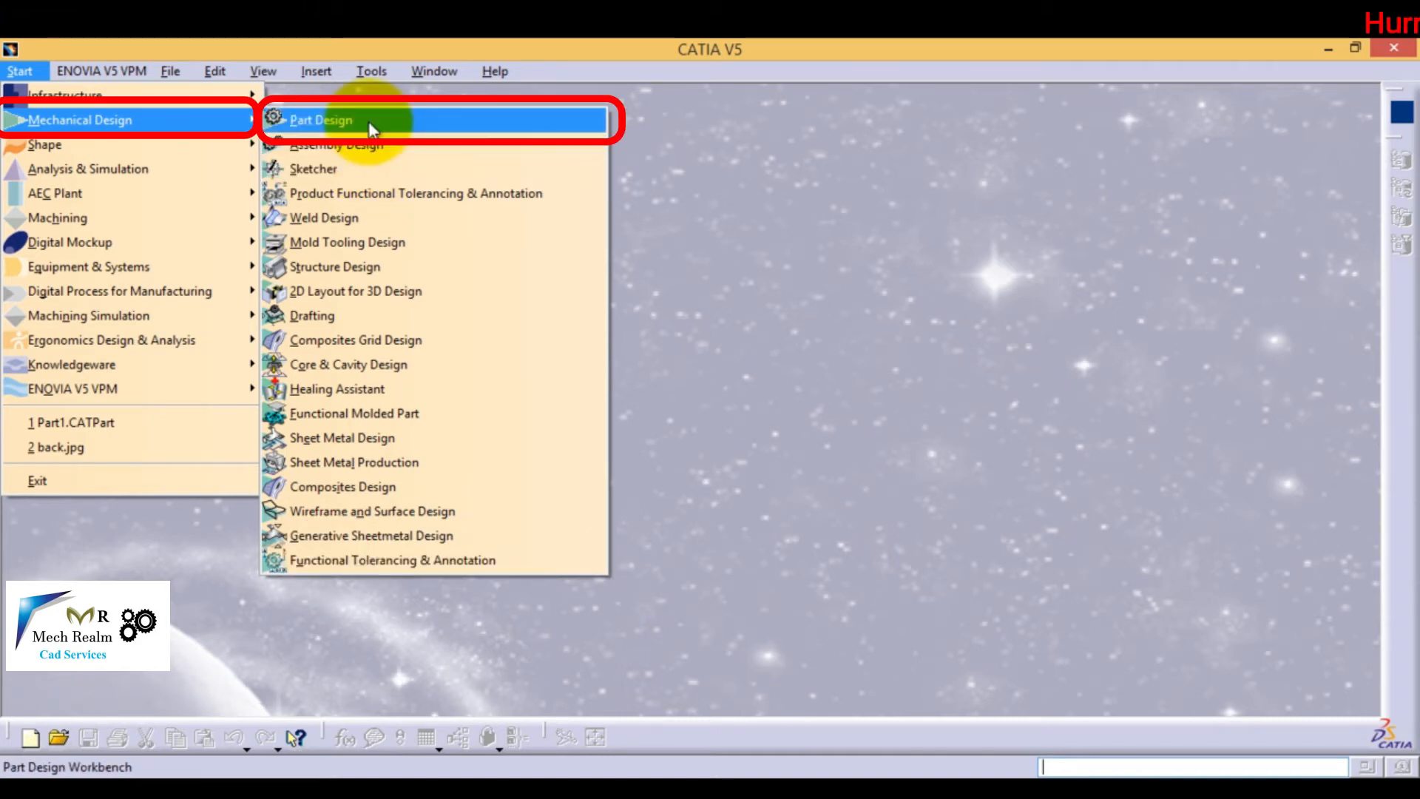
Create a new Part Design part named "1st drawing" with hybrid design enabled.
{"action": "left_click", "coordinate": [369, 122]}
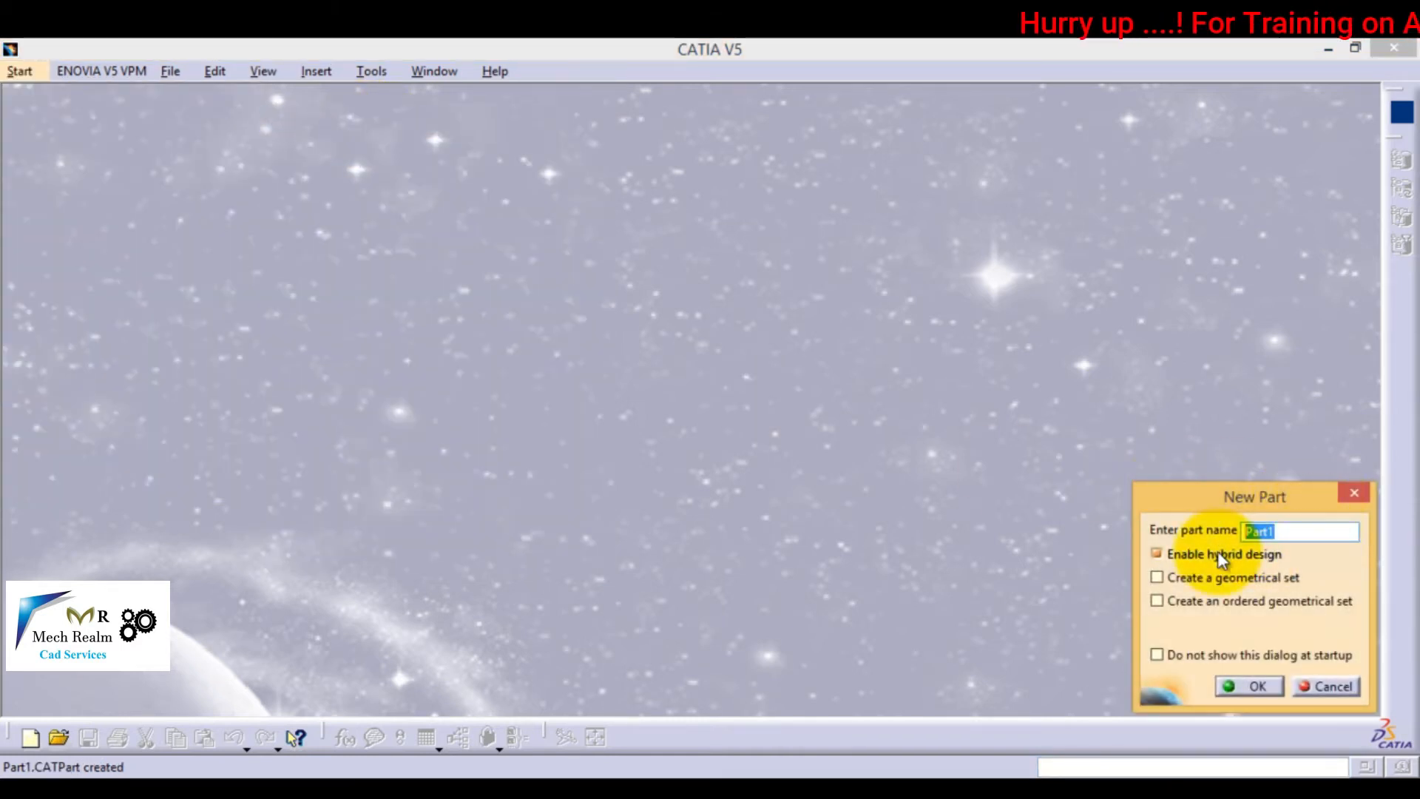
{"action": "type", "text": "1"}
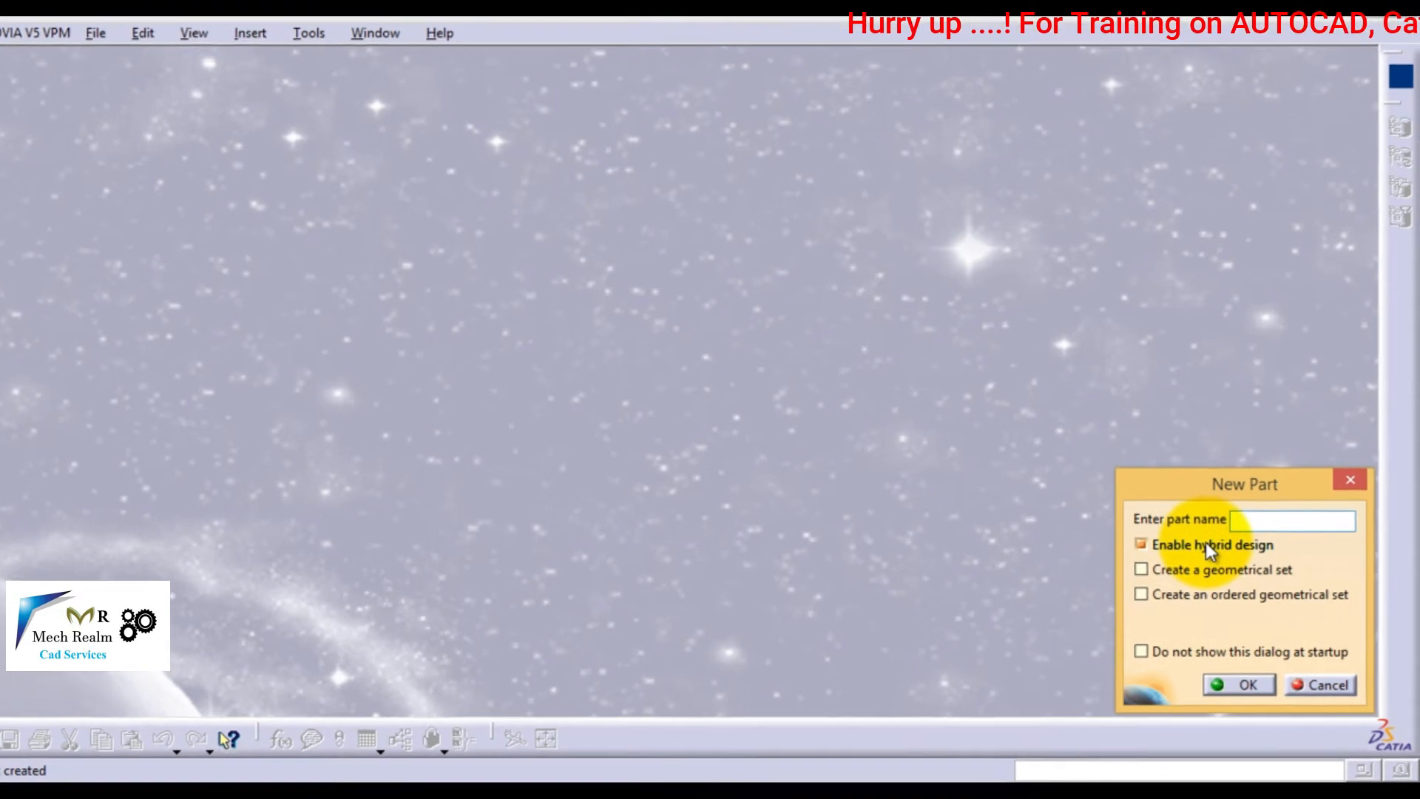
{"action": "type", "text": "st dr"}
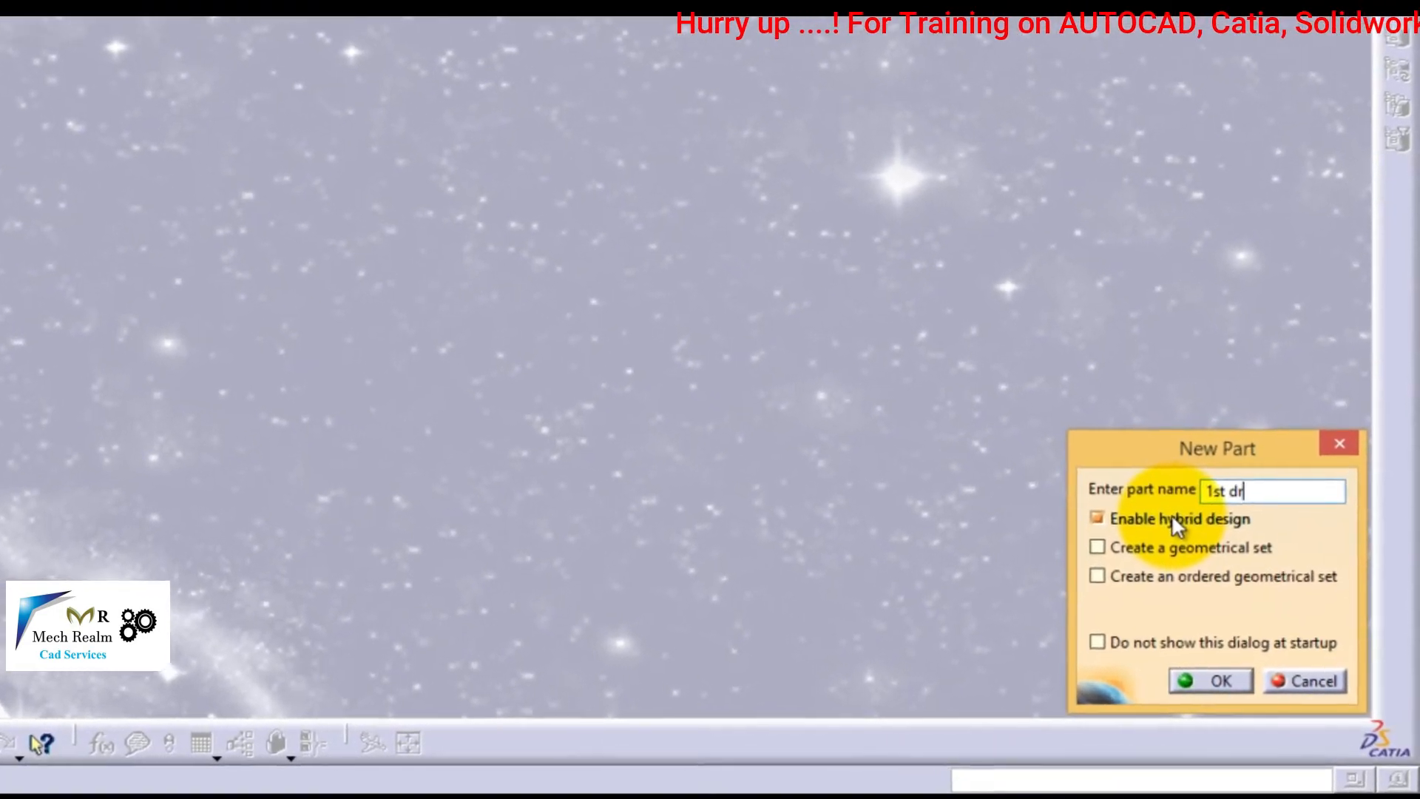
{"action": "type", "text": "awing"}
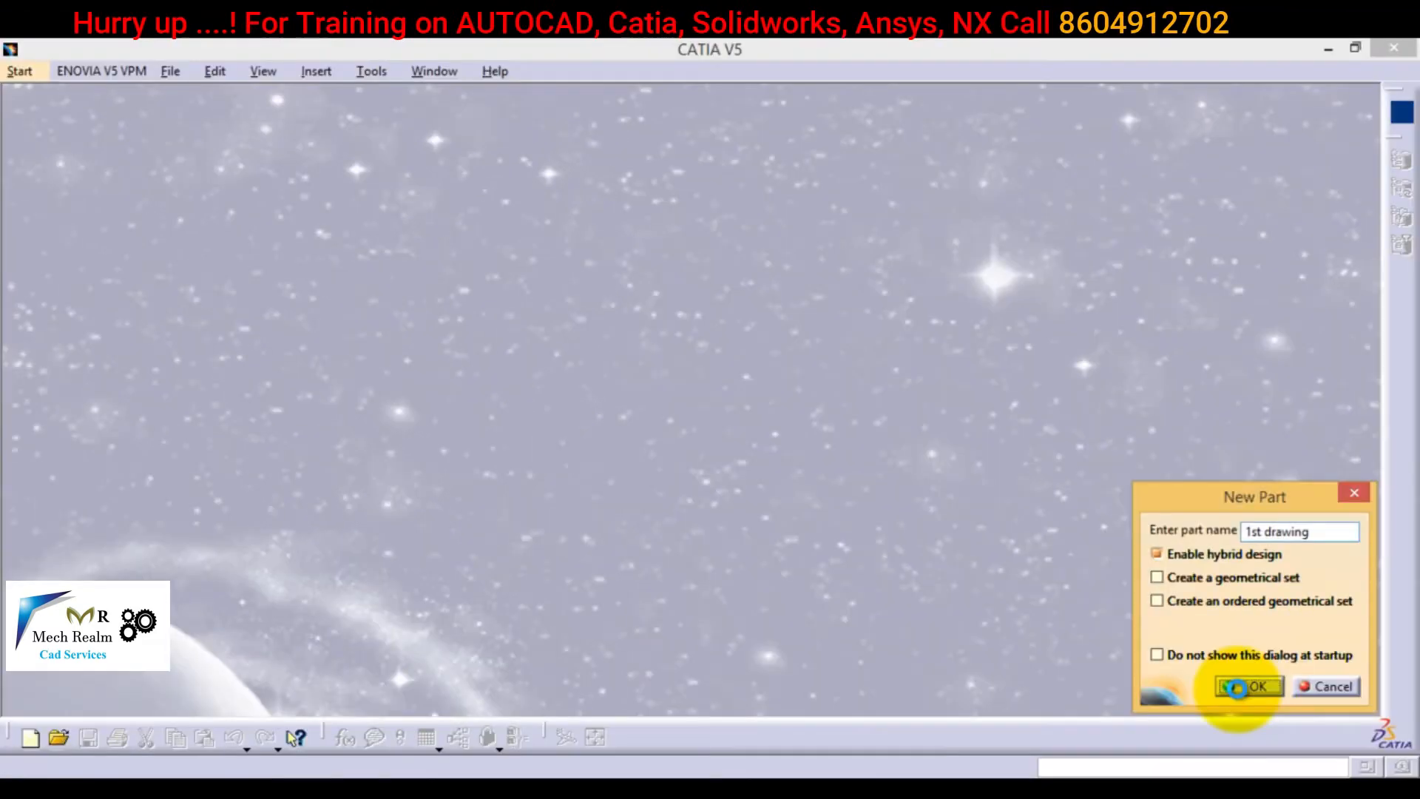
{"action": "left_click", "coordinate": [968, 654]}
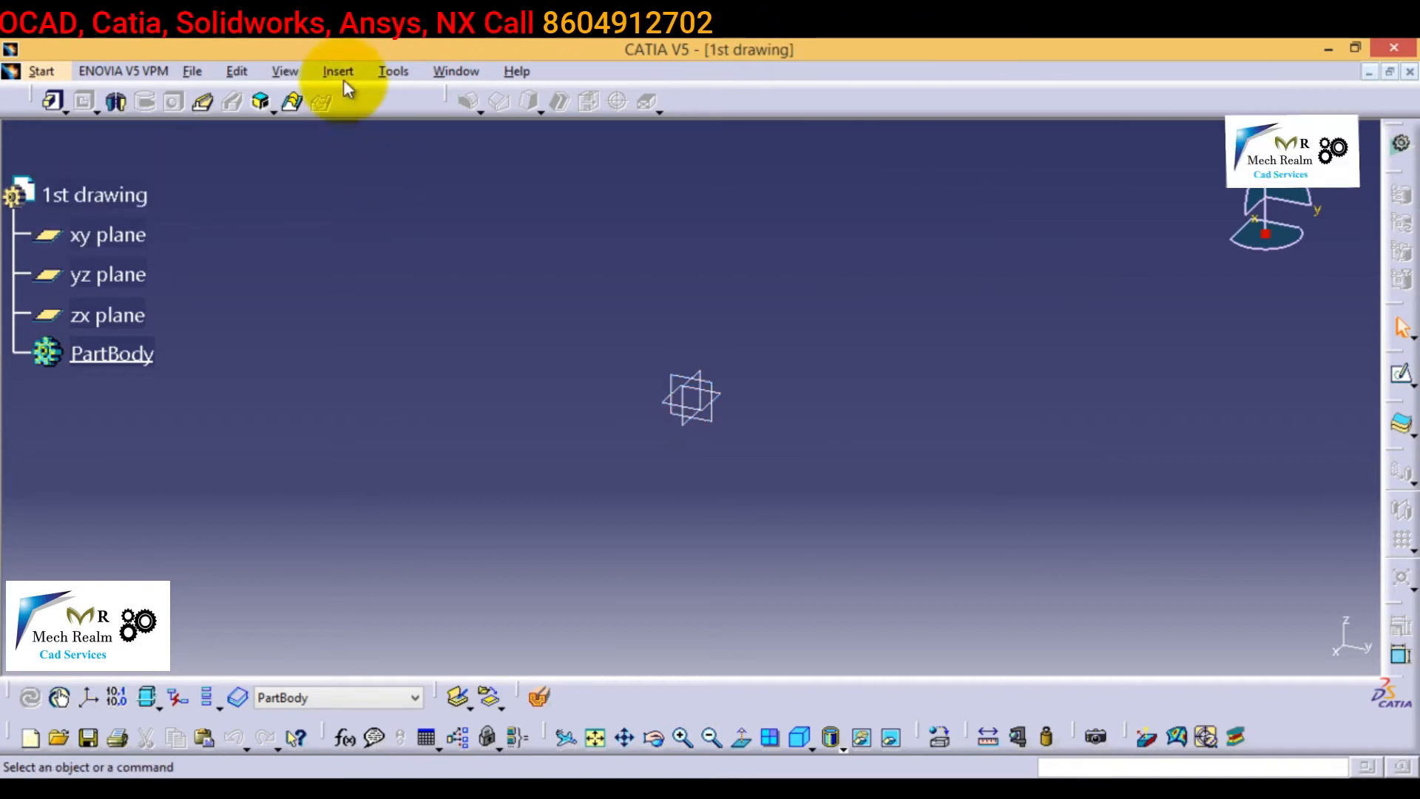
Hide the specification tree and show it again, repeating the toggle a second time.
{"action": "left_click", "coordinate": [287, 72]}
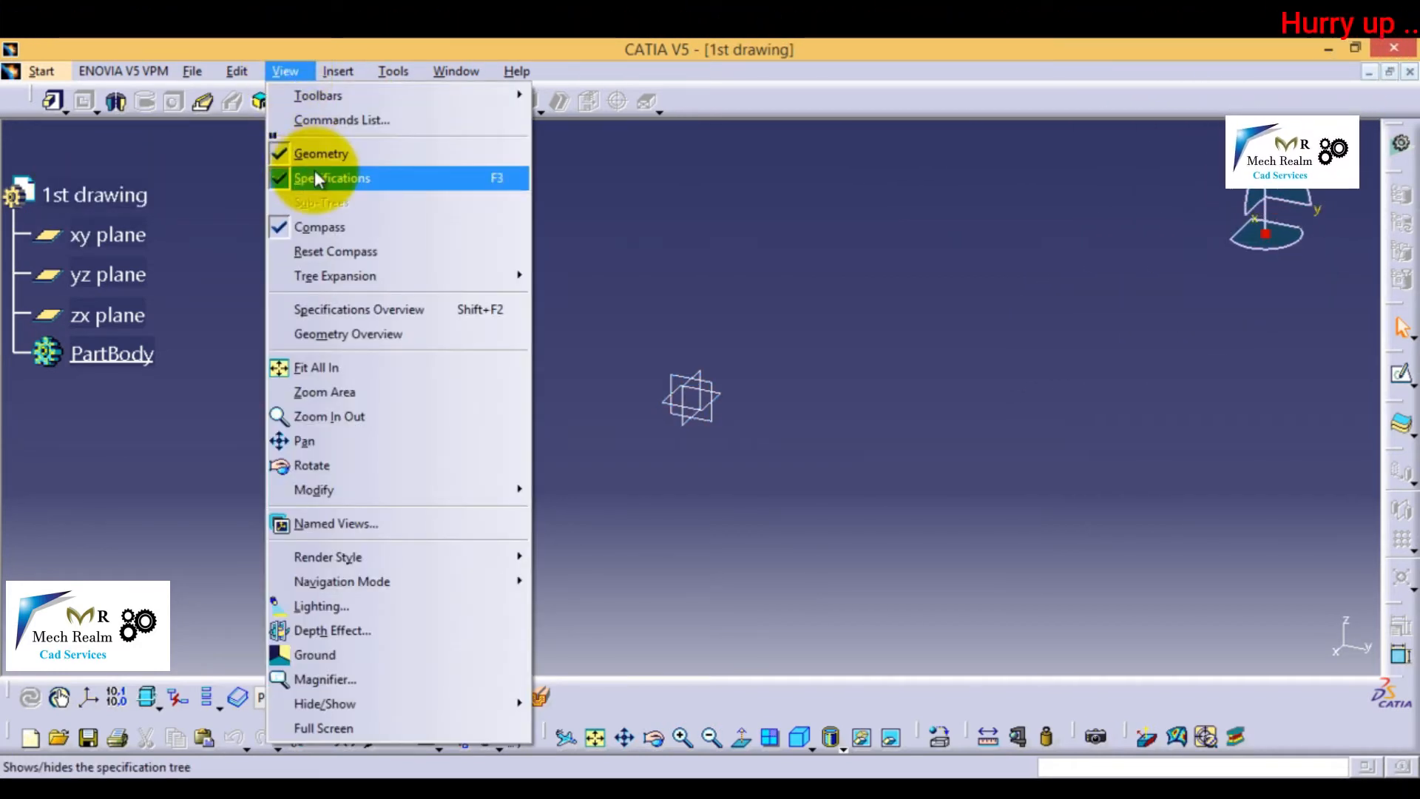
{"action": "left_click", "coordinate": [314, 177]}
{"action": "left_click", "coordinate": [286, 71]}
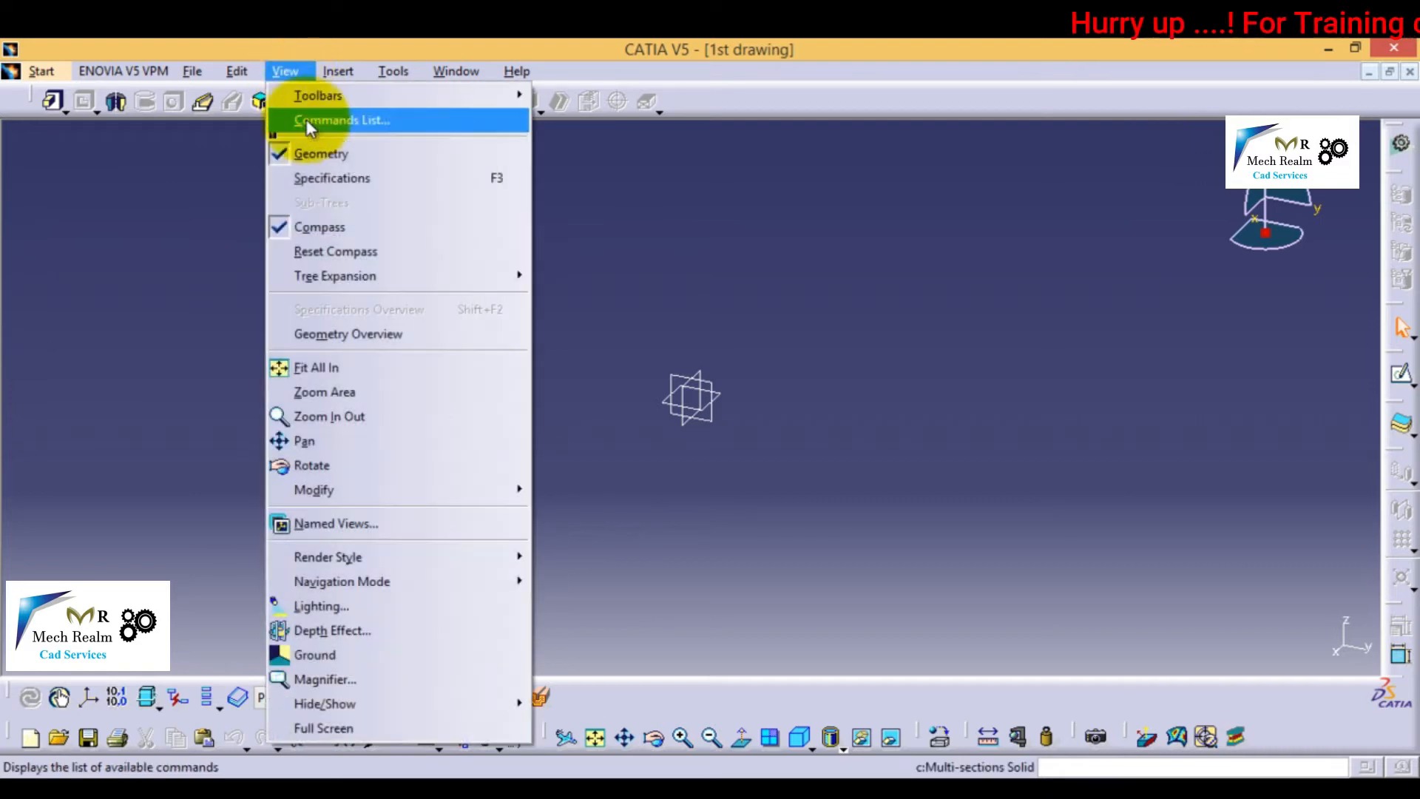
{"action": "left_click", "coordinate": [330, 178]}
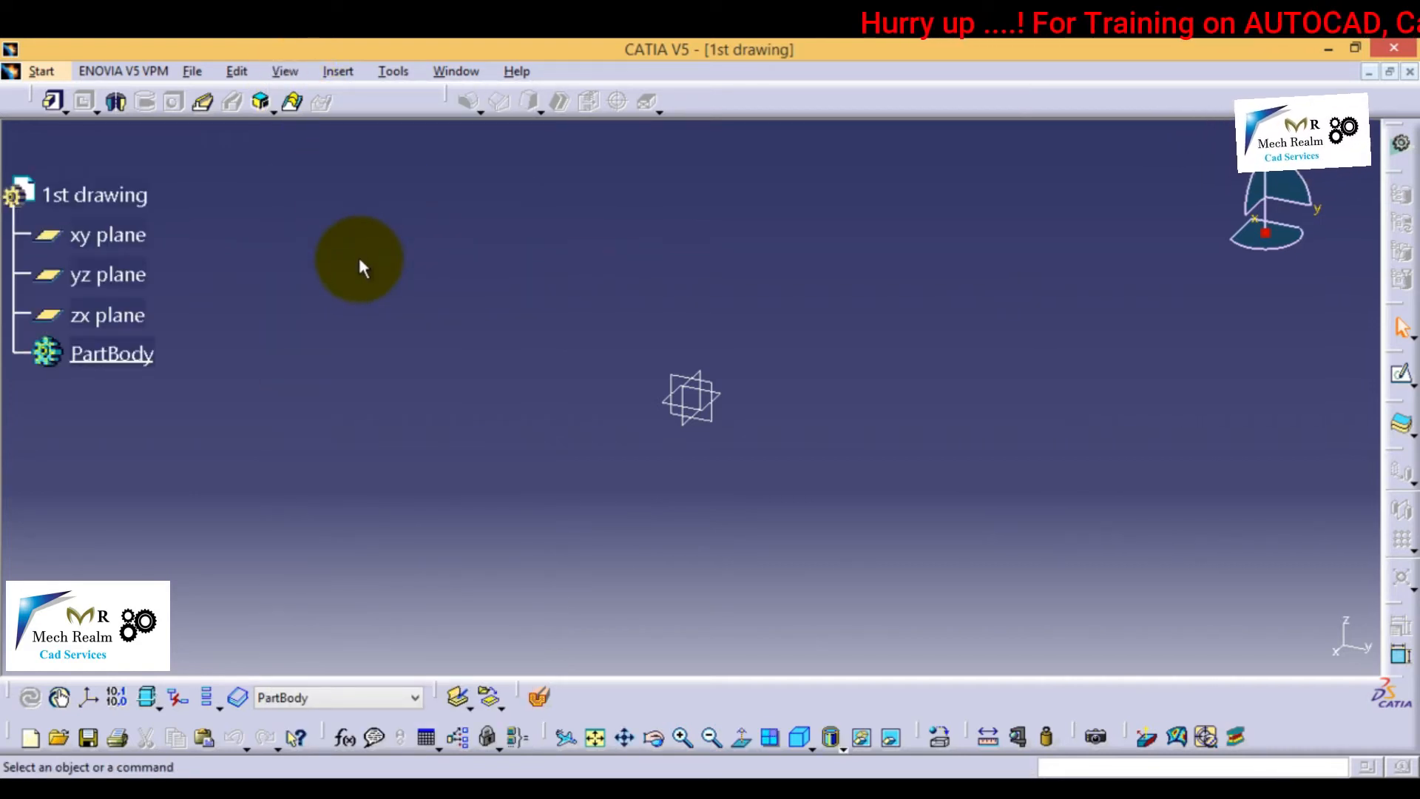
{"action": "key", "text": "F3"}
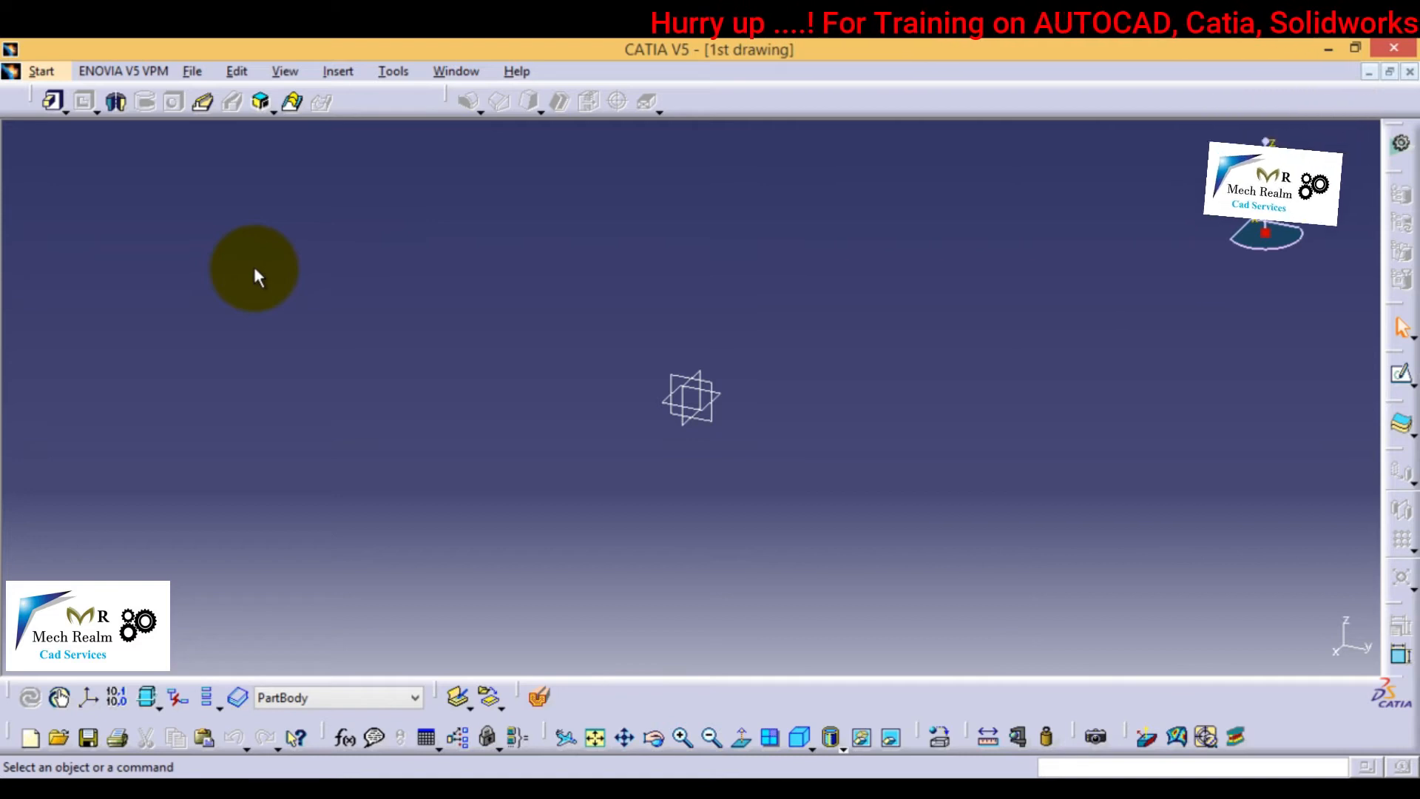
{"action": "key", "text": "F3"}
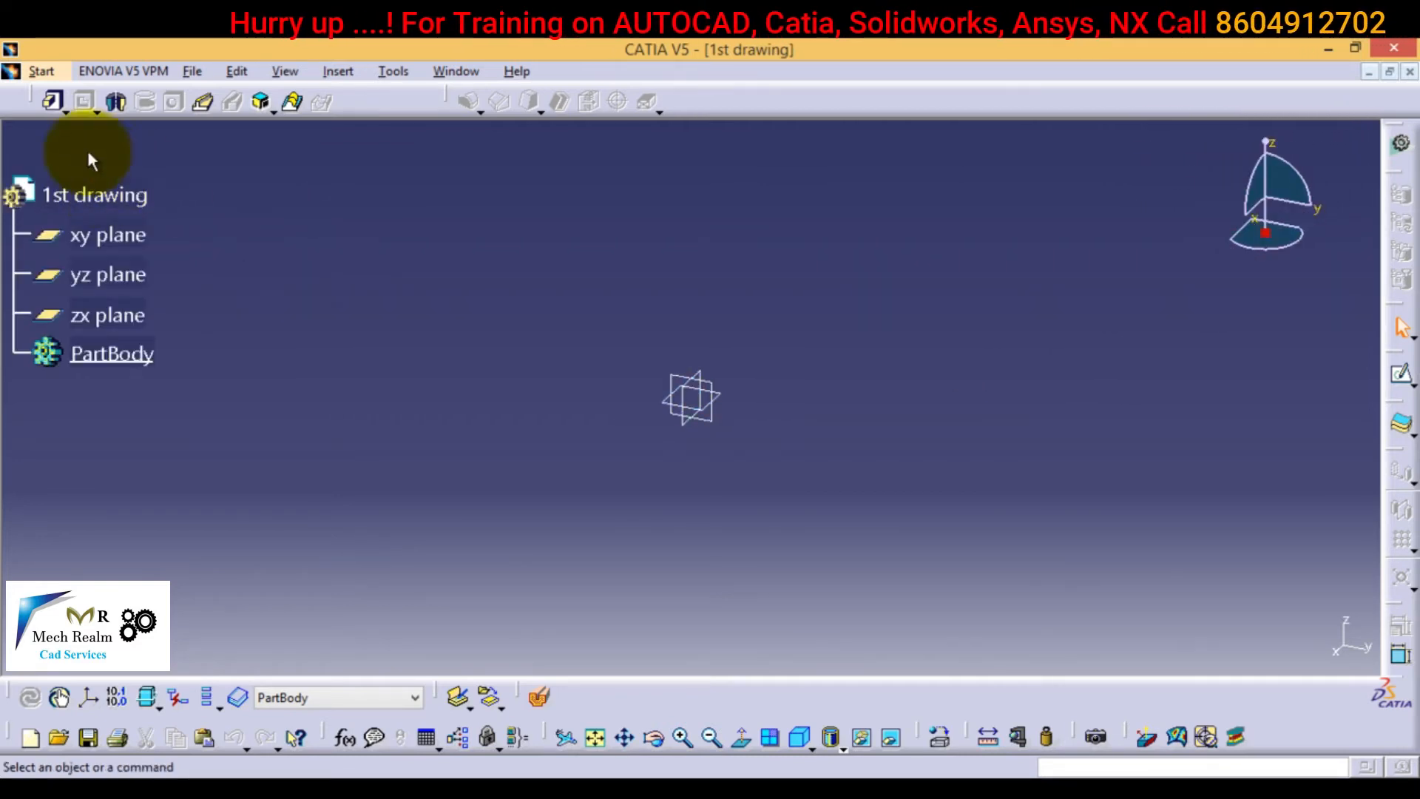
Undock and redock the Sketch-Based Features toolbar, and shift the neighbouring feature toolbar closer to it.
{"action": "left_click_drag", "start_coordinate": [28, 103], "coordinate": [93, 210]}
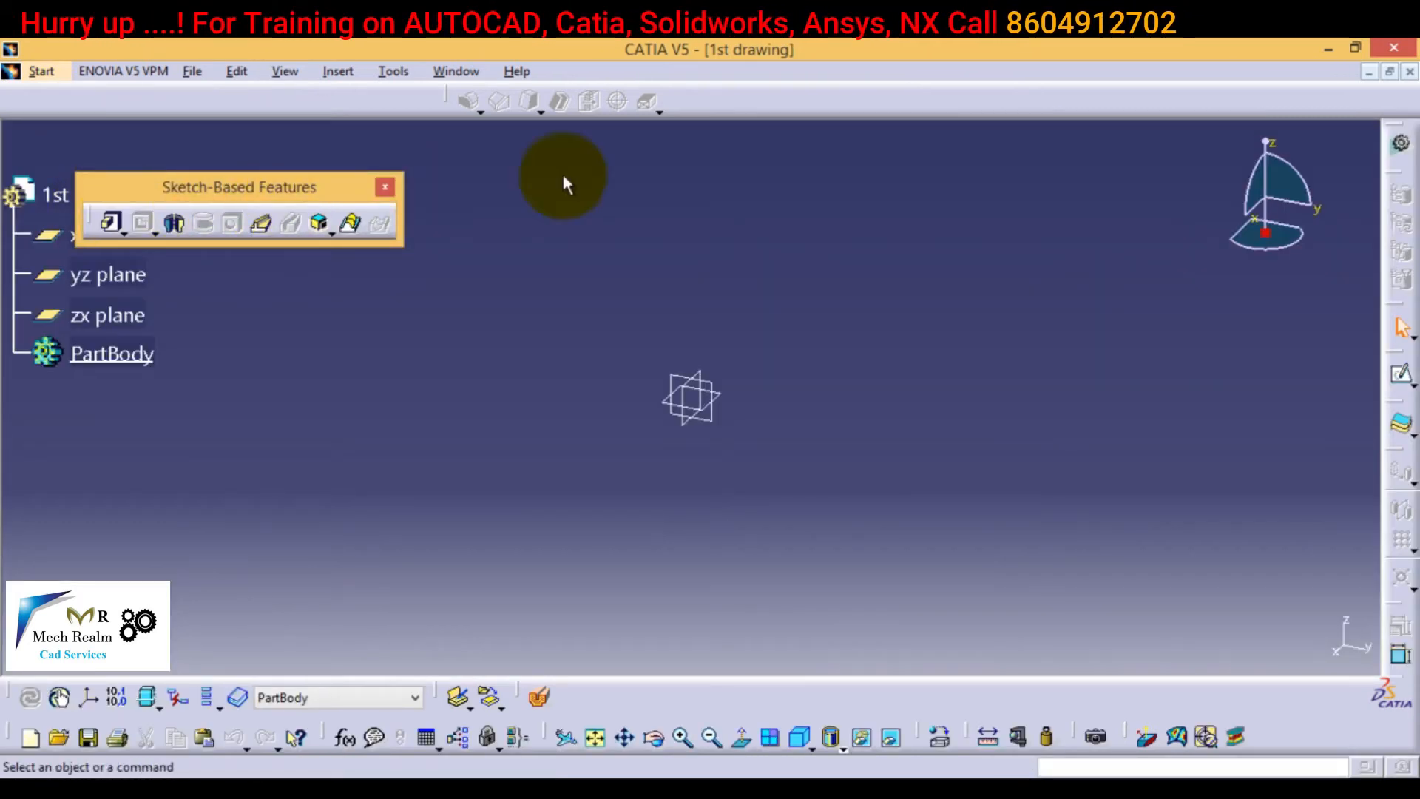
{"action": "left_click_drag", "start_coordinate": [279, 191], "coordinate": [218, 74]}
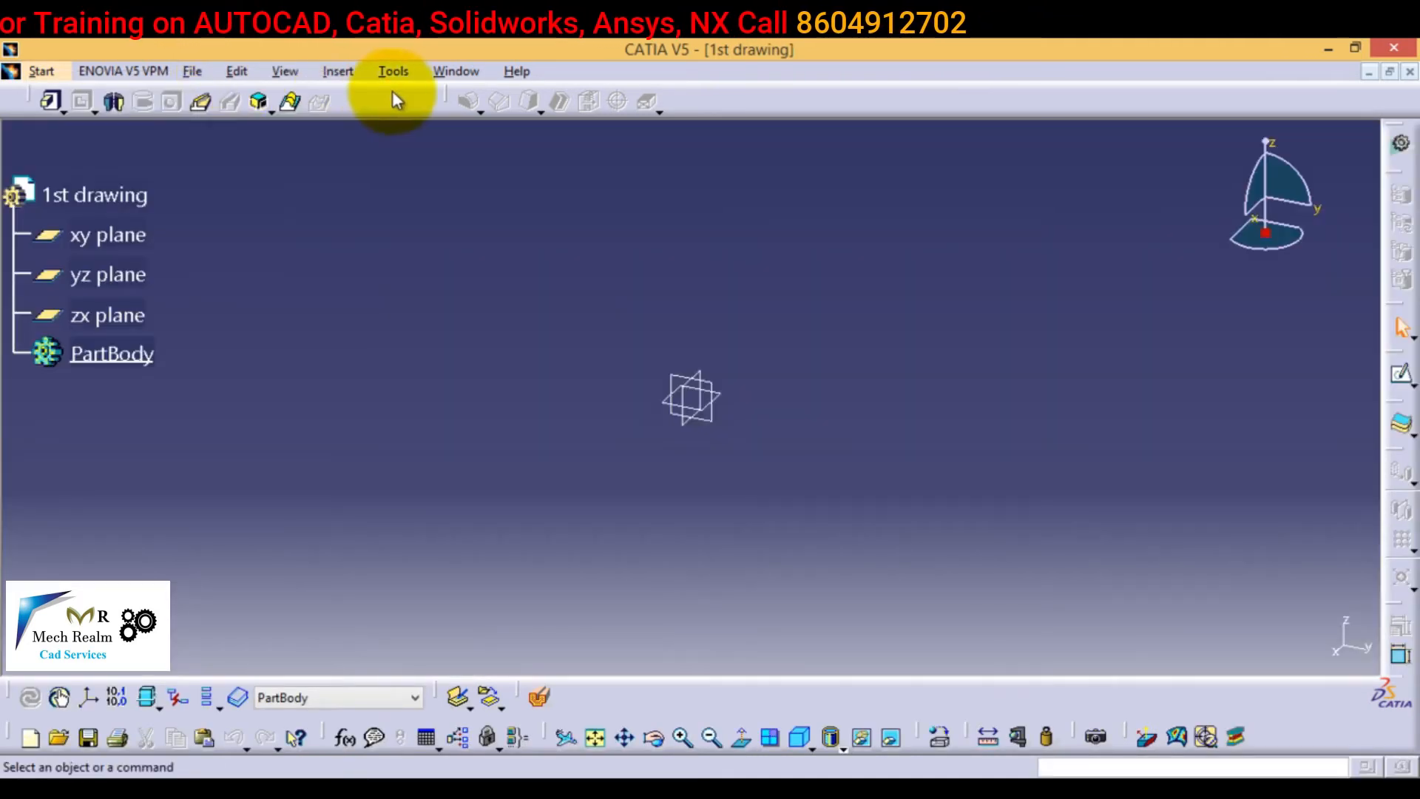
{"action": "mouse_move", "coordinate": [445, 93]}
{"action": "left_mouse_down"}
{"action": "mouse_move", "coordinate": [459, 136]}
{"action": "mouse_move", "coordinate": [464, 85]}
{"action": "left_mouse_up"}
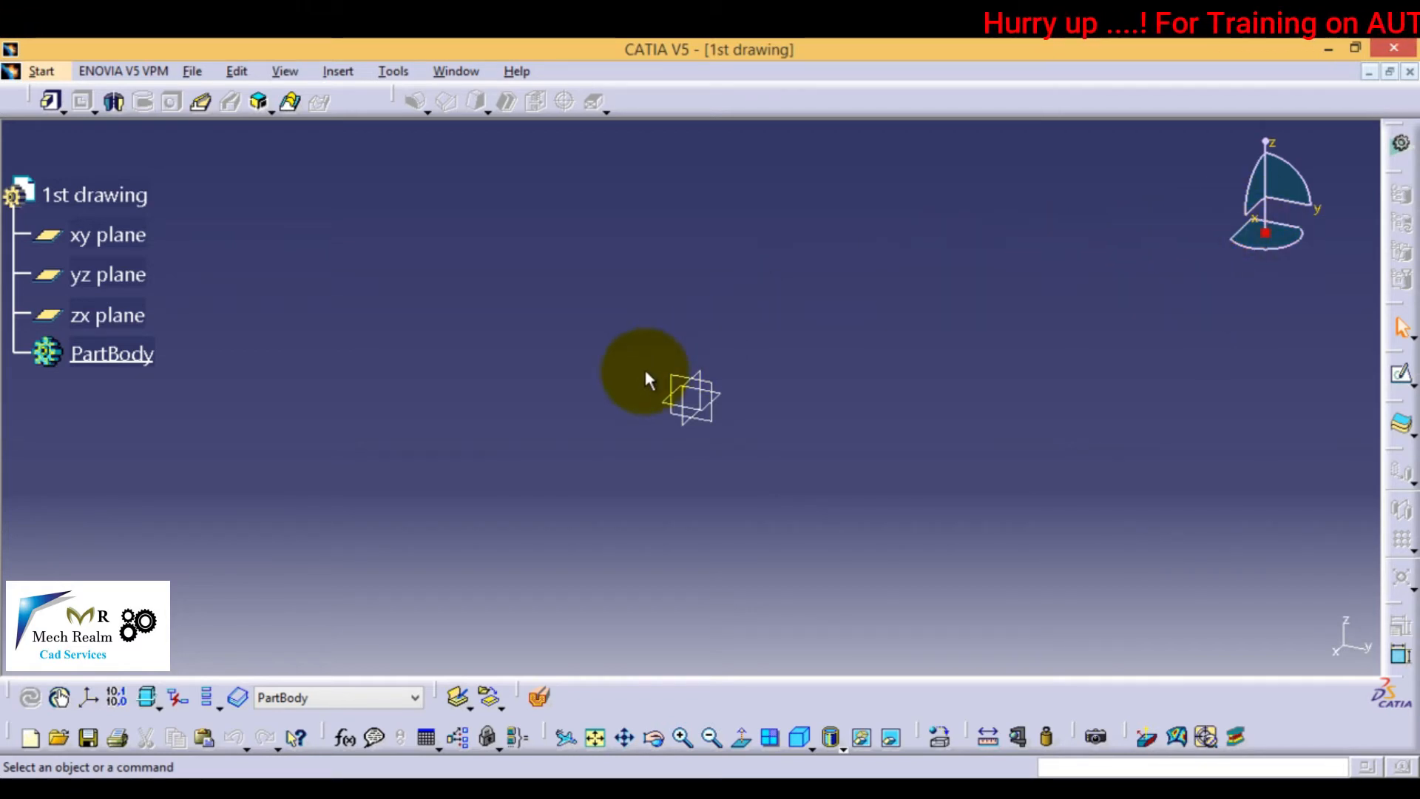
Open a sketch on the xy plane.
{"action": "left_click", "coordinate": [688, 384]}
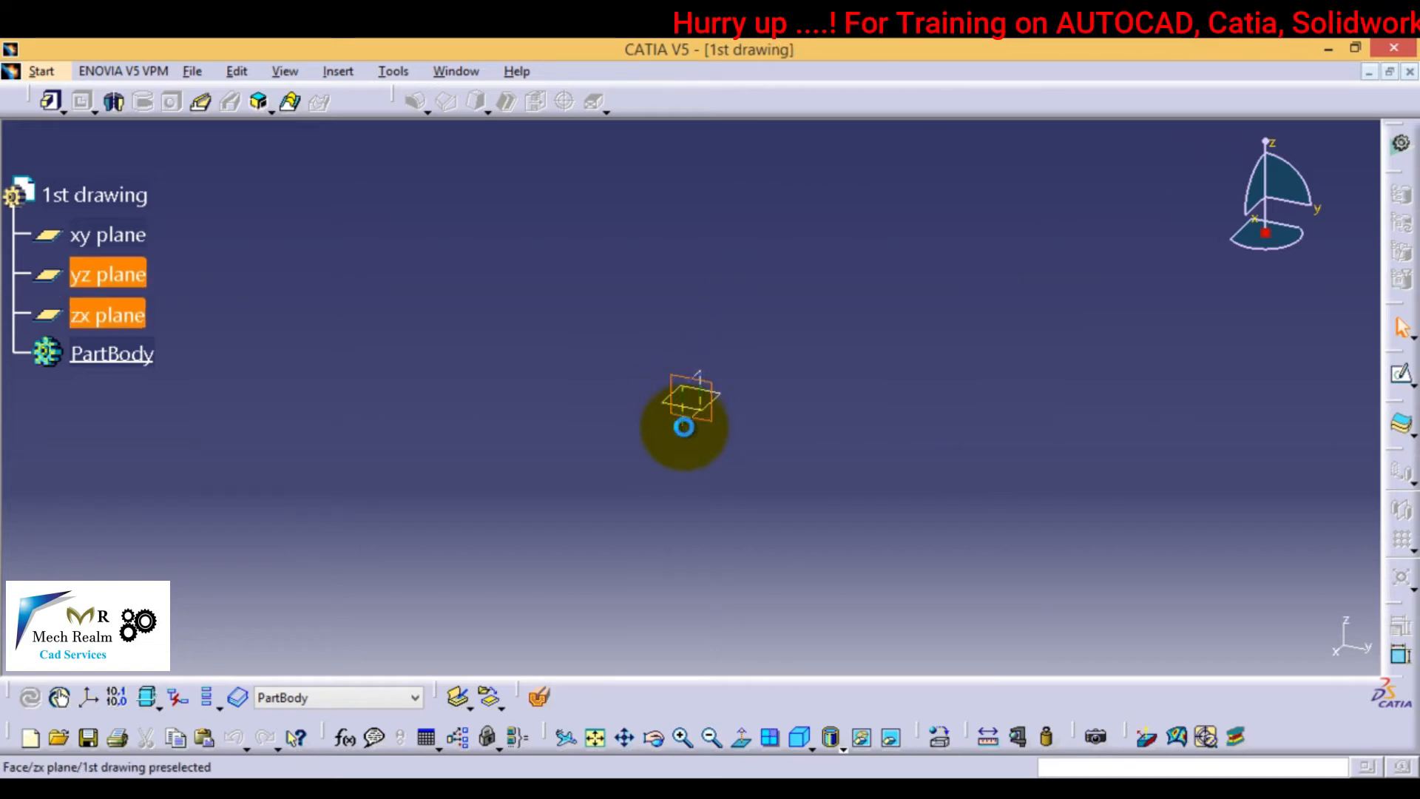
{"action": "left_click", "coordinate": [286, 375]}
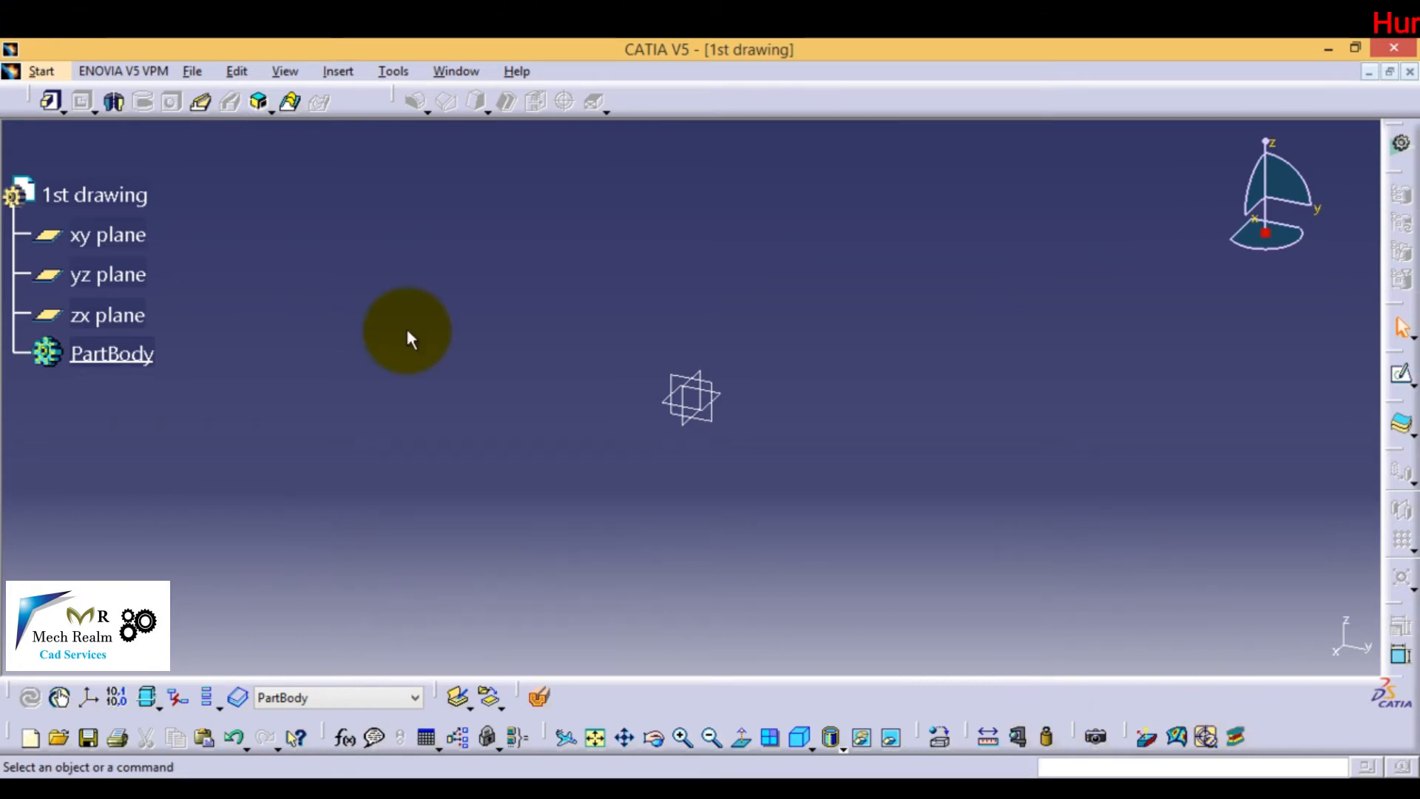
{"action": "left_click", "coordinate": [125, 231]}
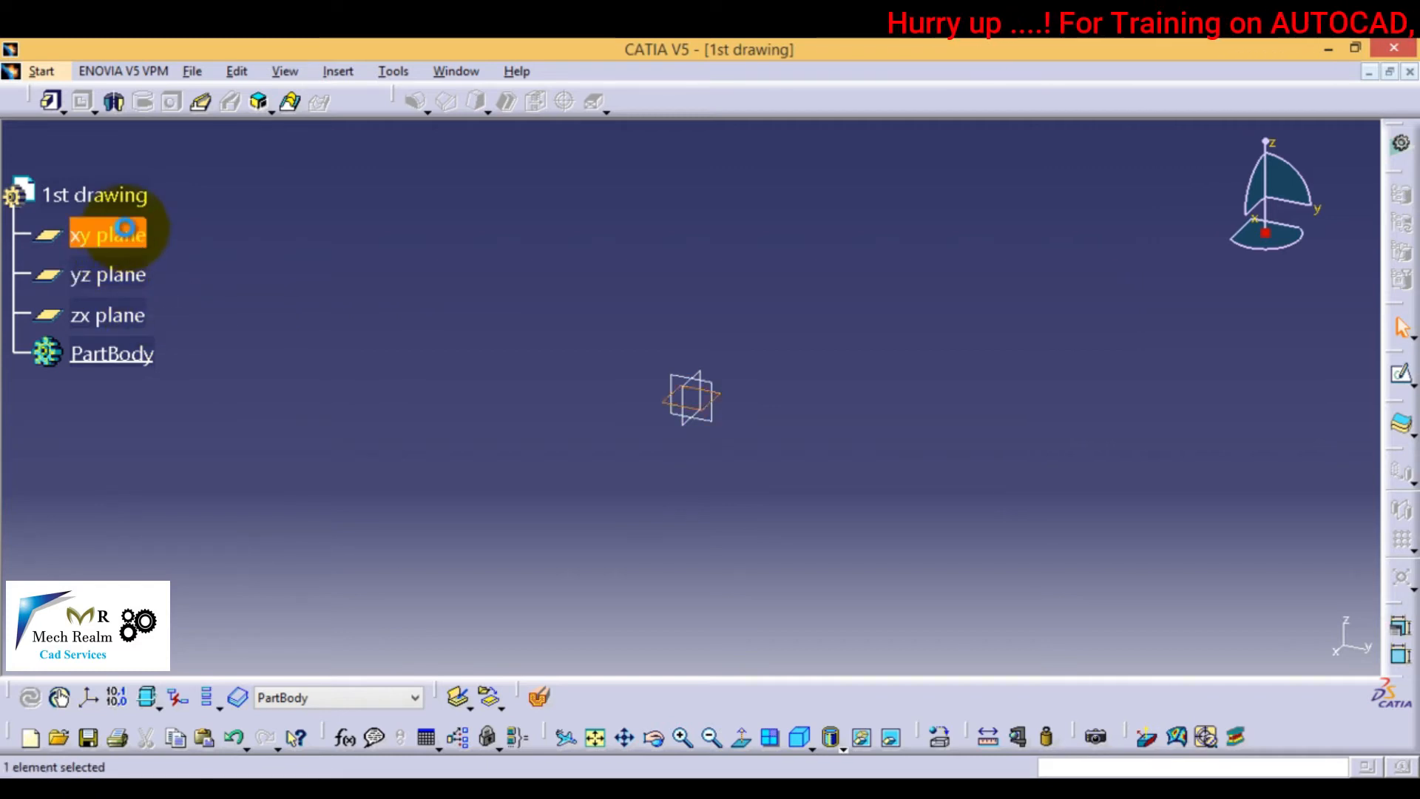
{"action": "left_click", "coordinate": [1398, 378]}
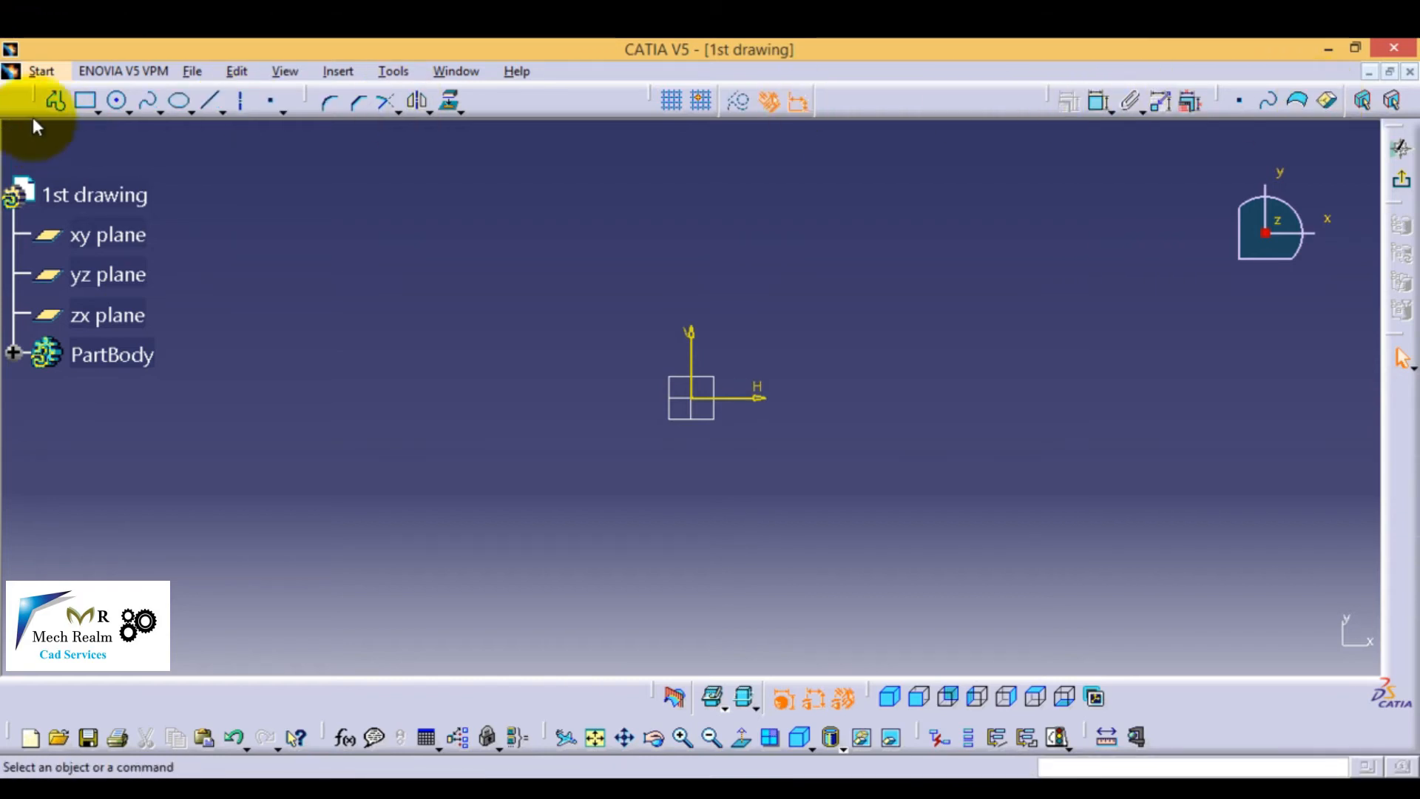
Undock the Profile, Operation, Sketch tools, Constraint and User Selection Filter toolbars, and try to float the standard file toolbar.
{"action": "left_click_drag", "start_coordinate": [36, 90], "coordinate": [189, 168]}
{"action": "left_click_drag", "start_coordinate": [319, 101], "coordinate": [443, 173]}
{"action": "left_click_drag", "start_coordinate": [654, 95], "coordinate": [708, 191]}
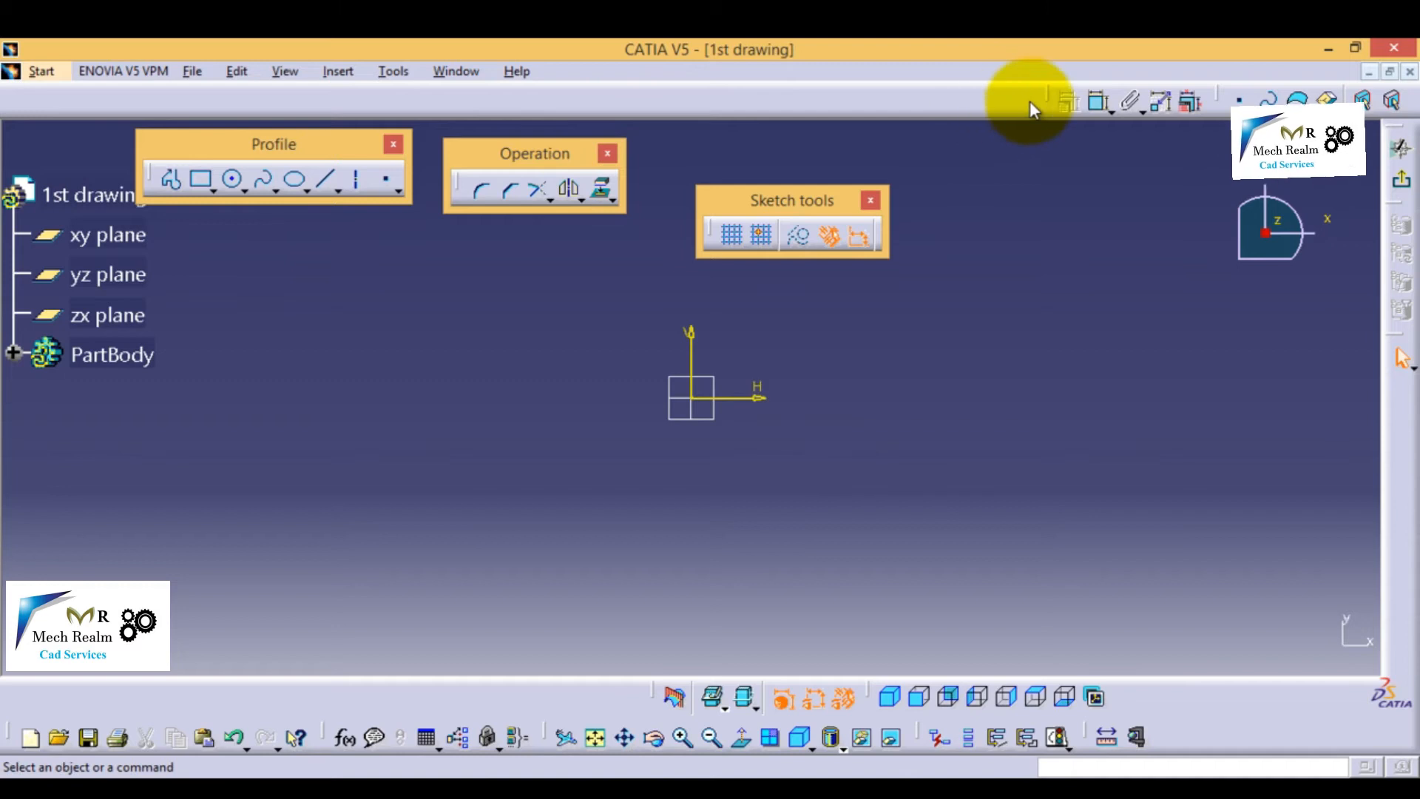
{"action": "left_click_drag", "start_coordinate": [1035, 99], "coordinate": [1031, 209]}
{"action": "left_click_drag", "start_coordinate": [1229, 99], "coordinate": [1233, 213]}
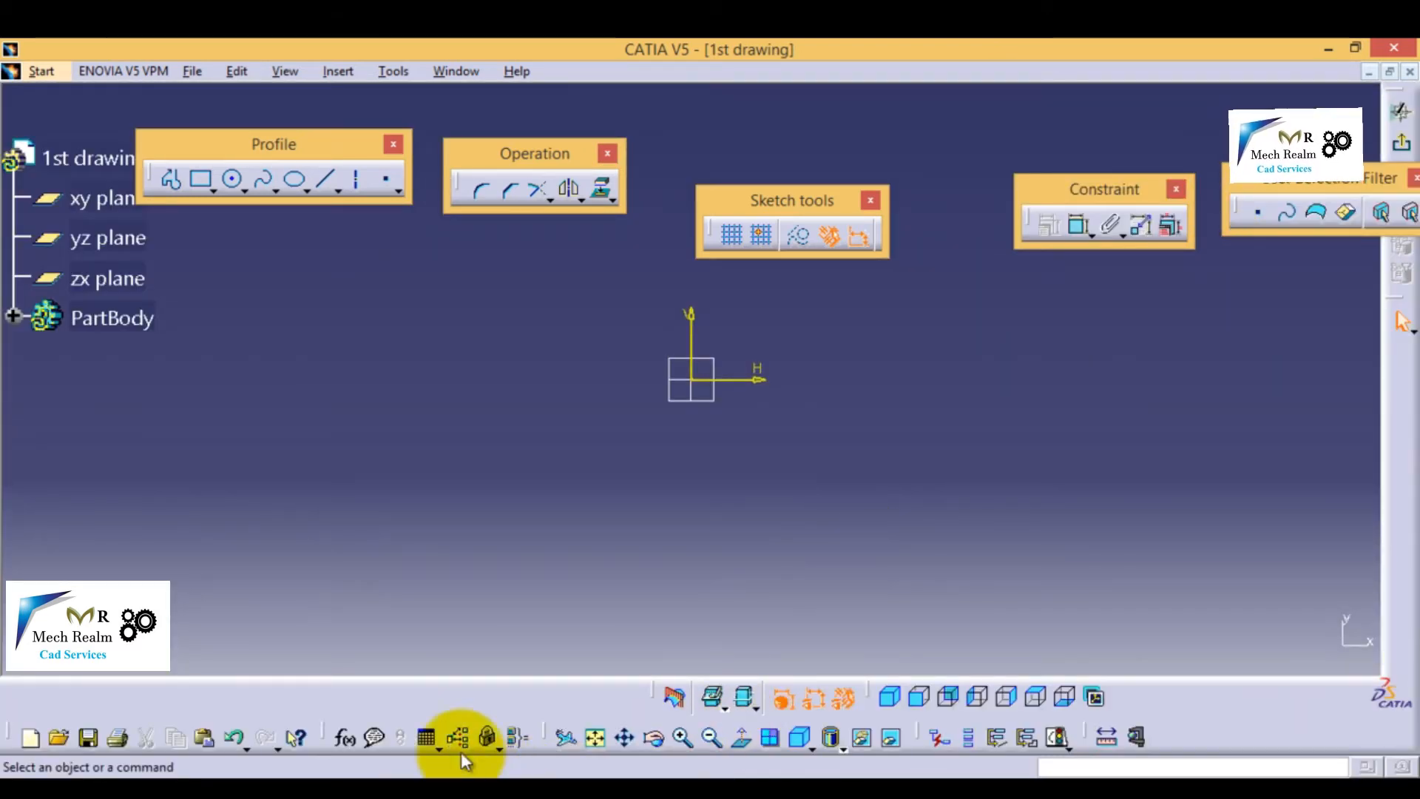
{"action": "left_click_drag", "start_coordinate": [8, 748], "coordinate": [91, 521]}
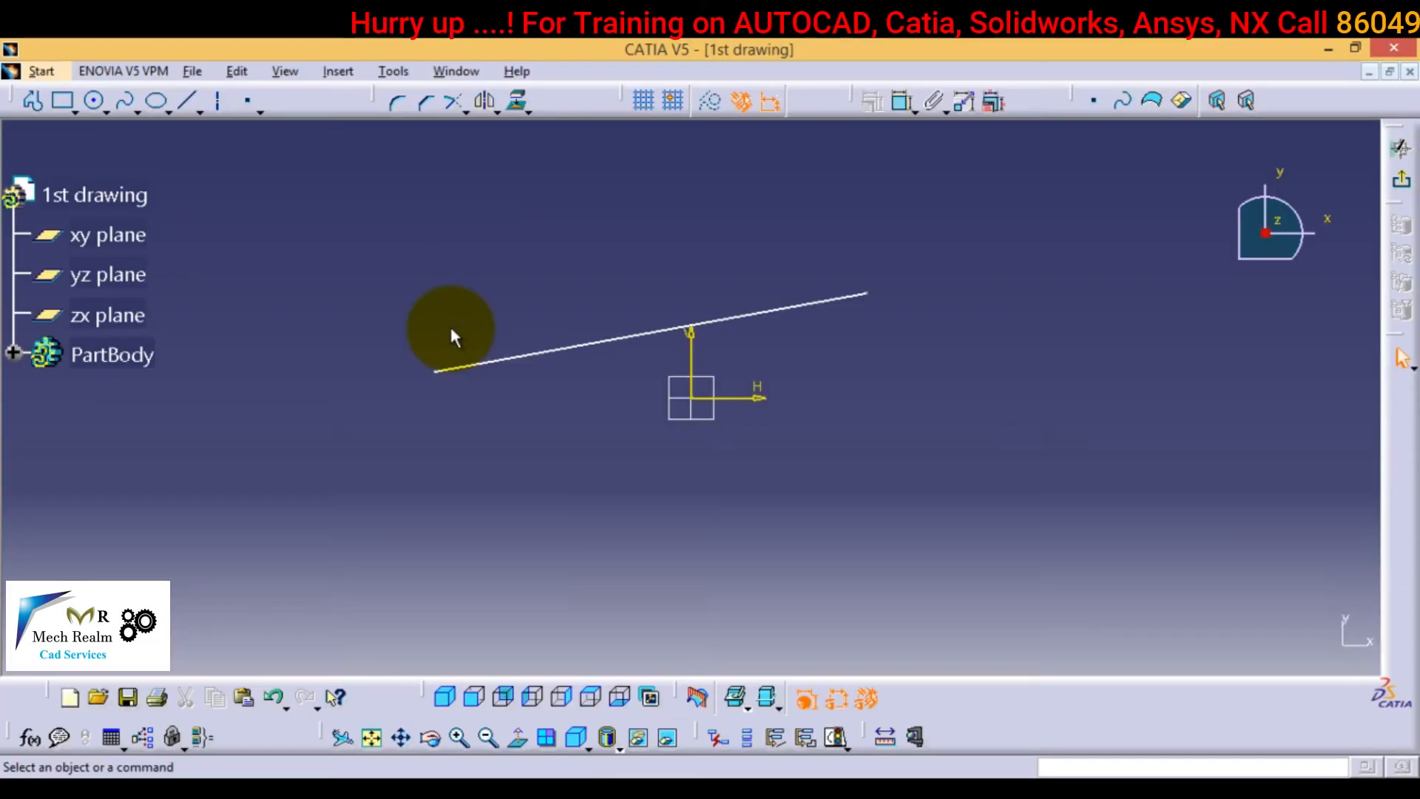
Sketch a horizontal line about 238 mm long, about 58 mm below the sketch origin.
{"action": "left_click", "coordinate": [183, 104]}
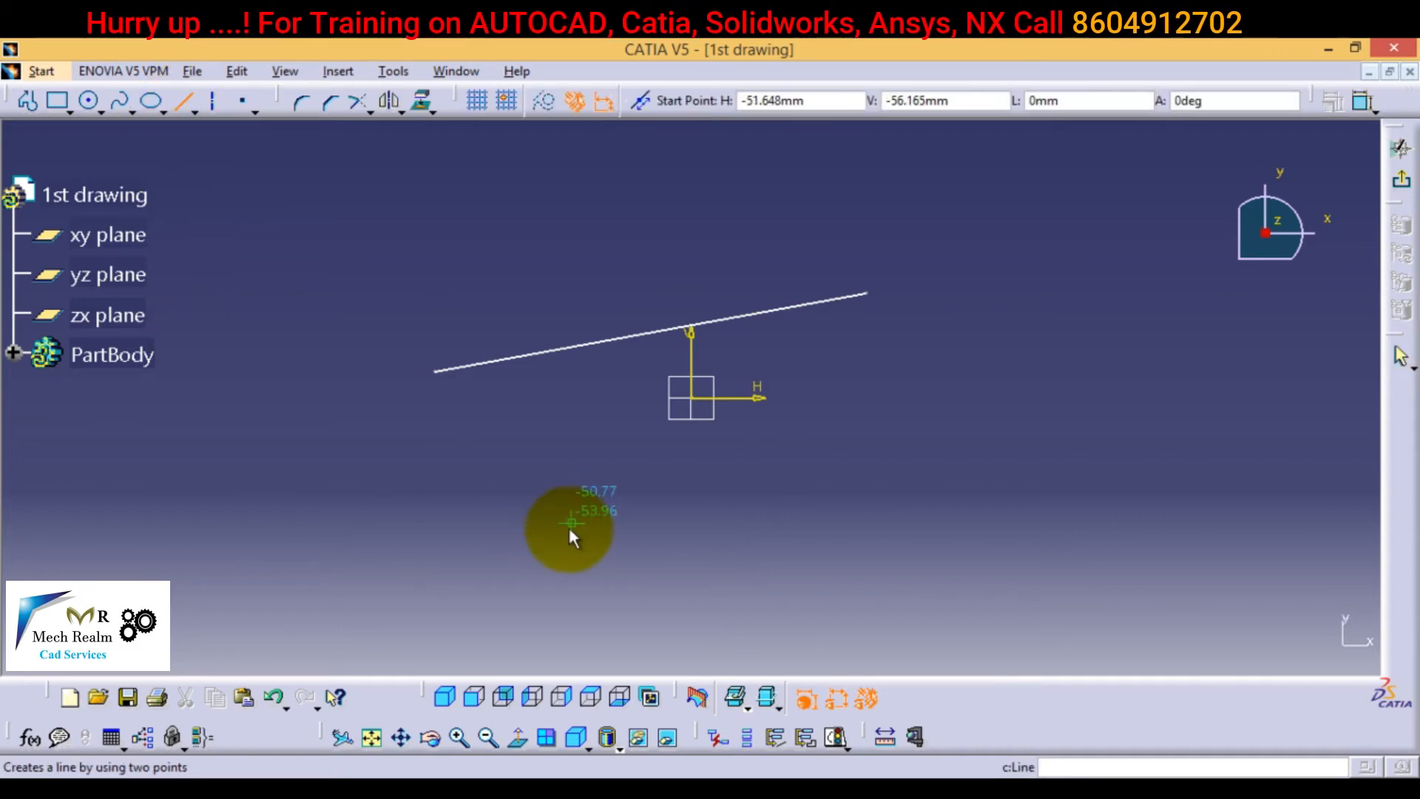
{"action": "left_click", "coordinate": [563, 532]}
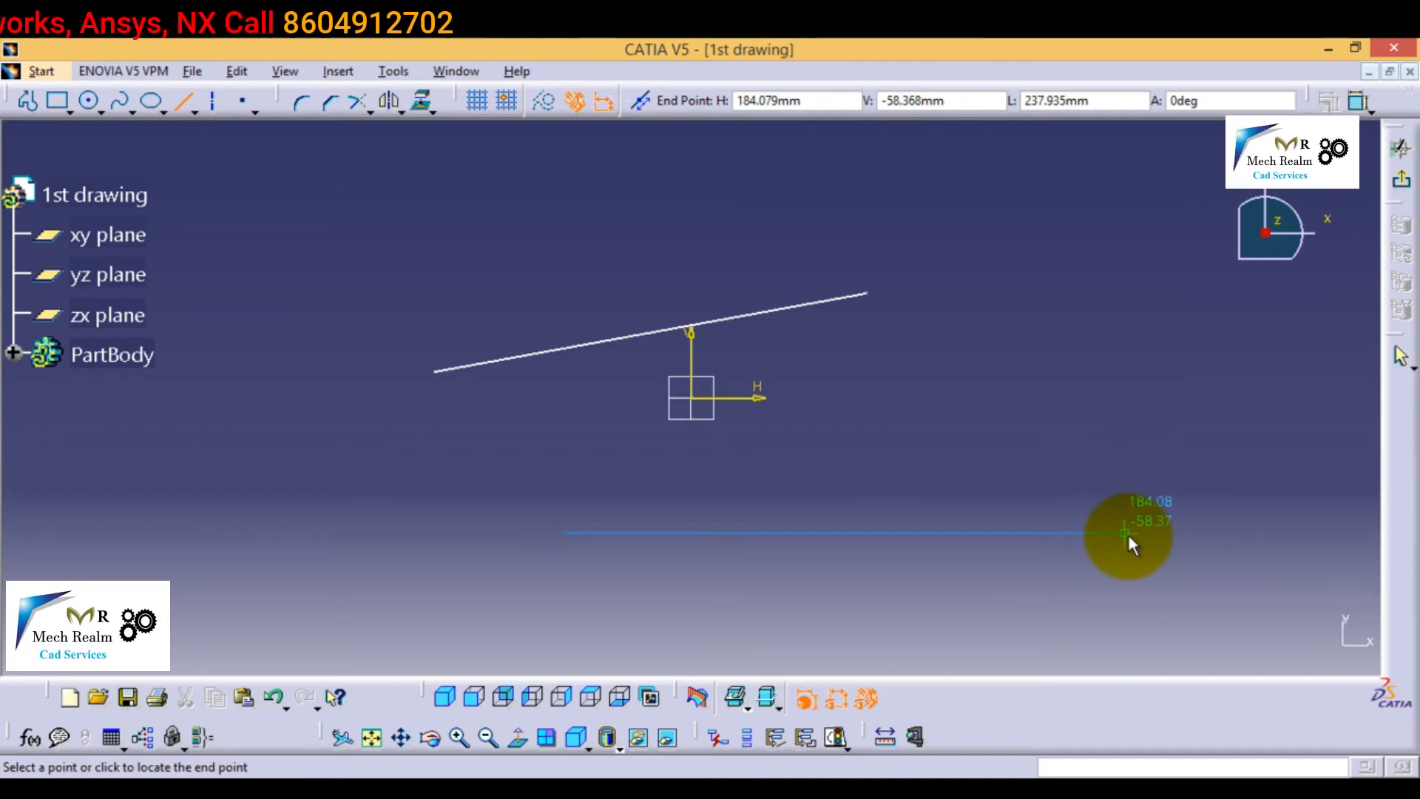
{"action": "left_click", "coordinate": [1128, 536]}
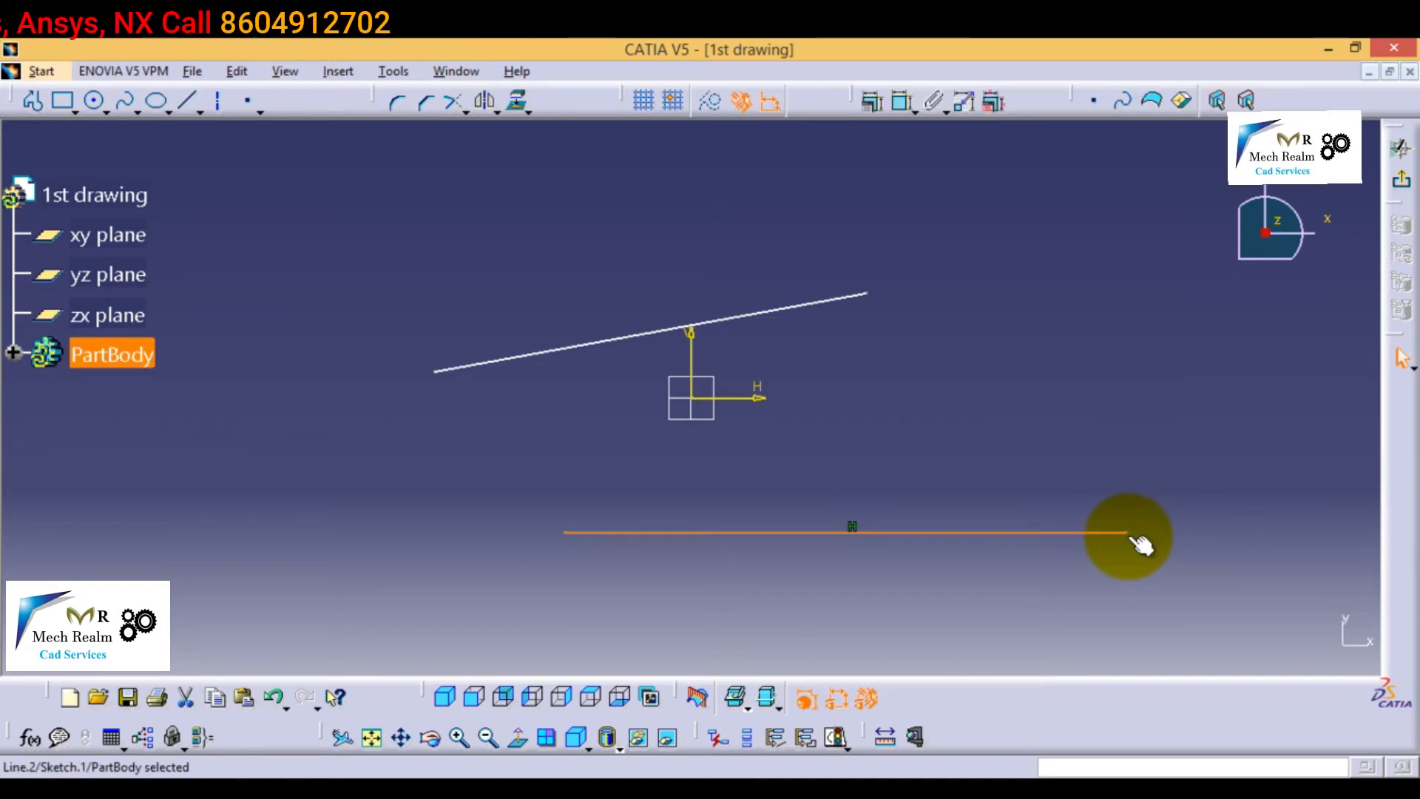
{"action": "left_click", "coordinate": [1090, 608]}
Sketch a vertical line about 131 mm long, beyond the right end of the horizontal line at about H 266 mm.
{"action": "middle_click_drag", "start_coordinate": [955, 451], "coordinate": [547, 400]}
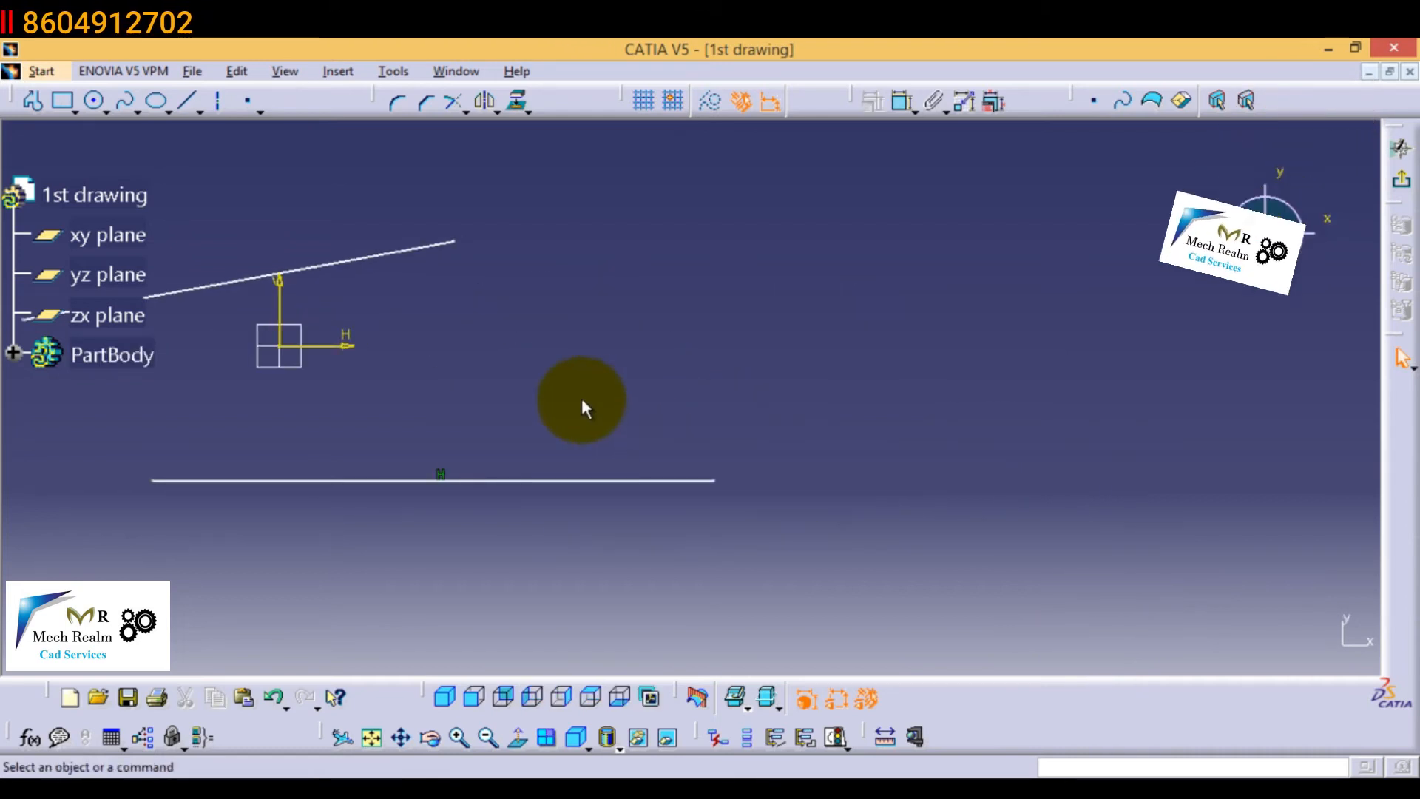
{"action": "left_click", "coordinate": [191, 102]}
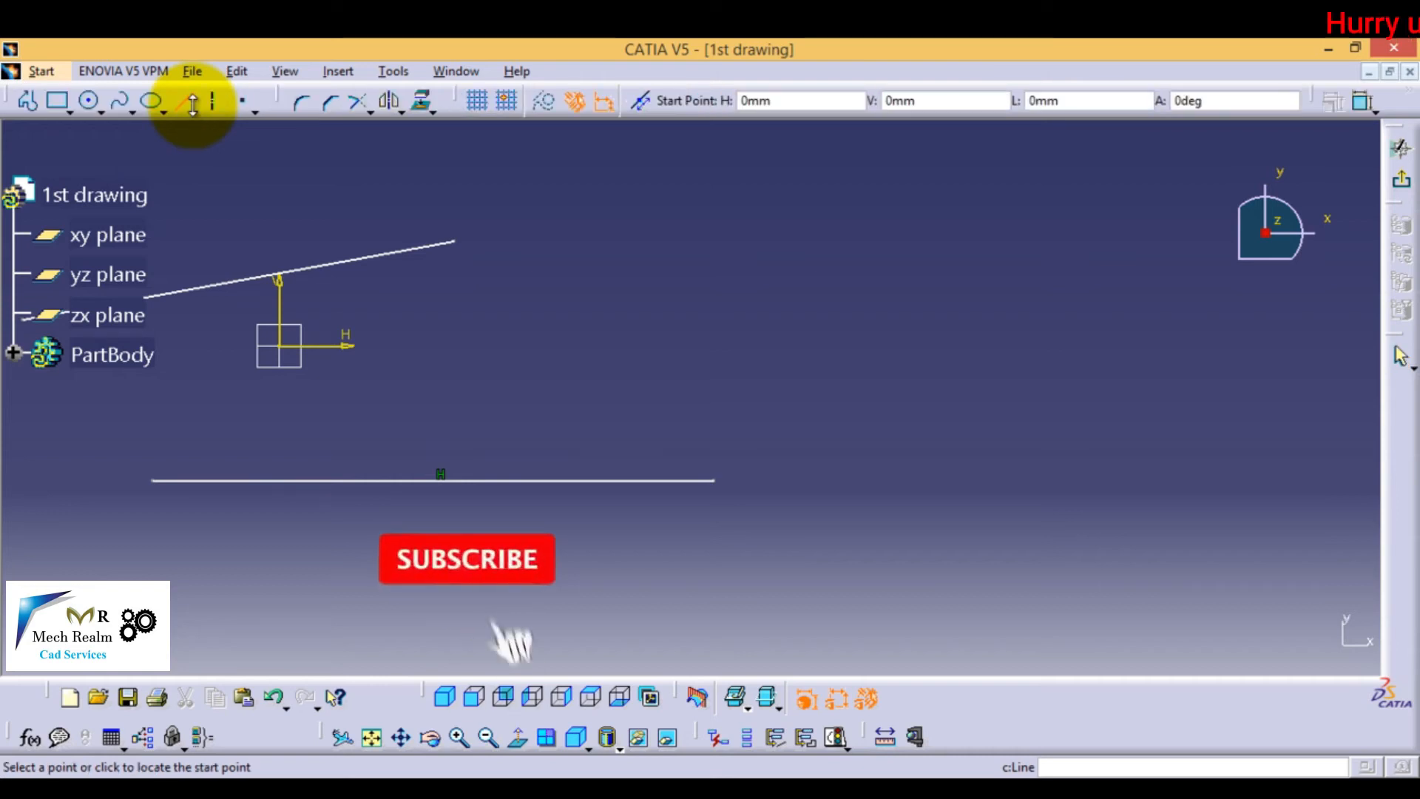
{"action": "left_click", "coordinate": [907, 267]}
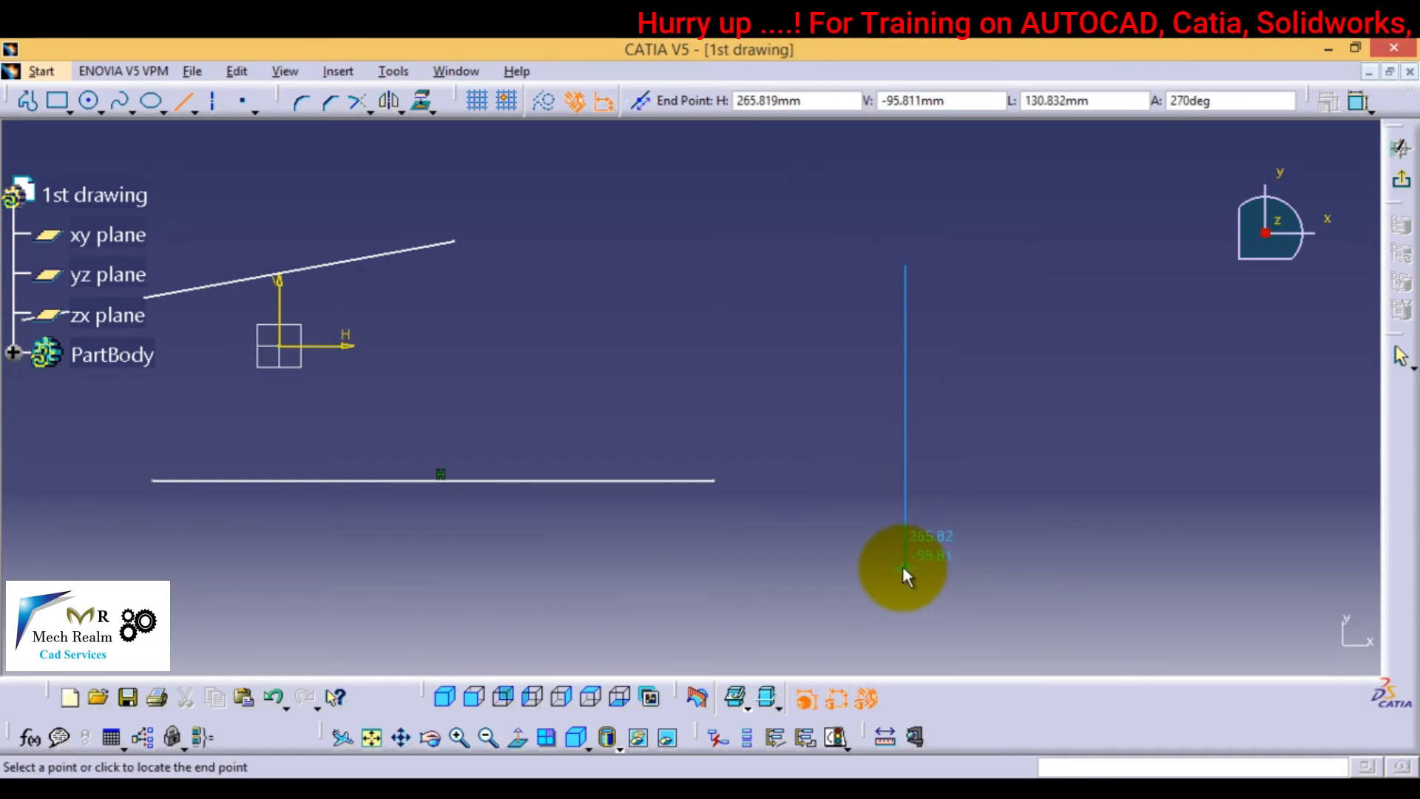
{"action": "left_click", "coordinate": [903, 568]}
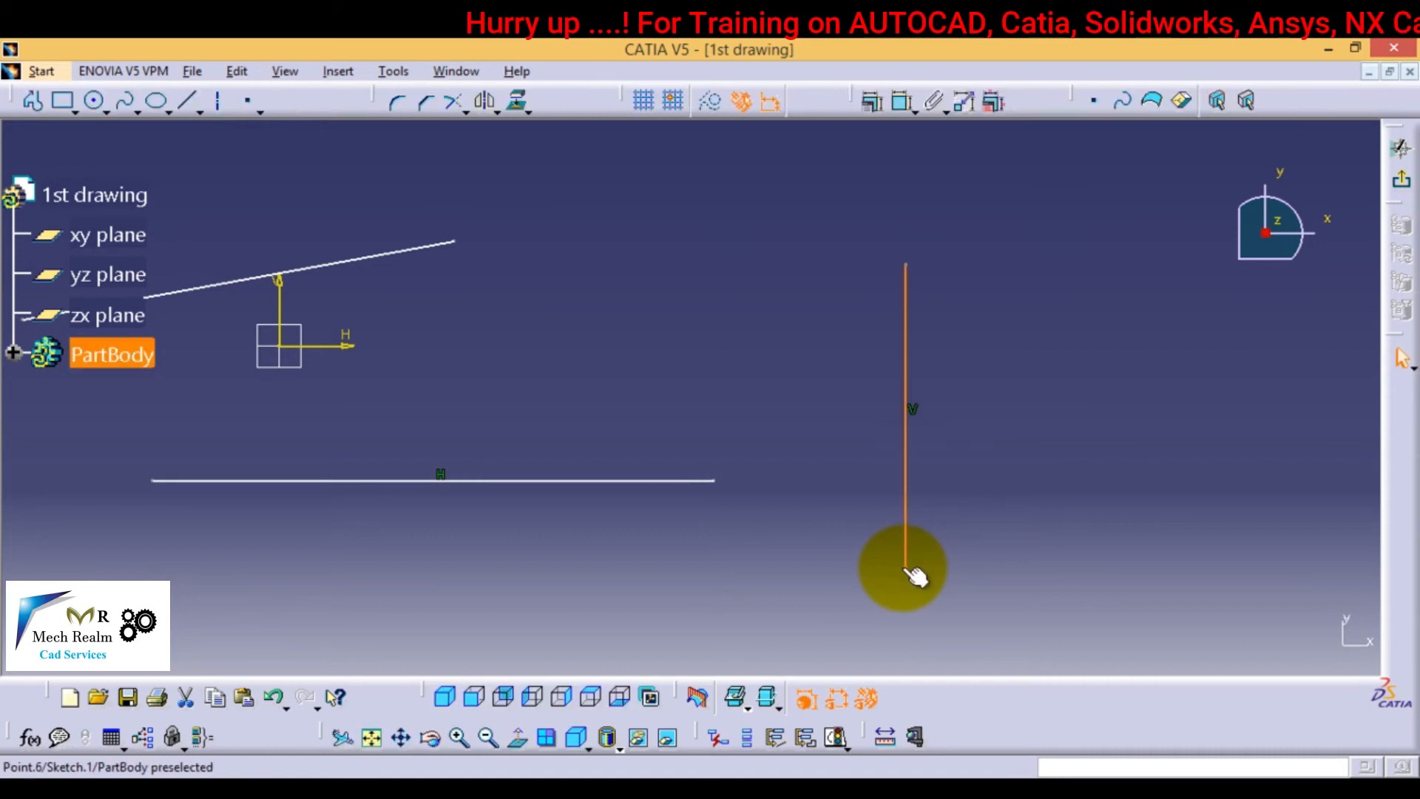
{"action": "left_click", "coordinate": [823, 572]}
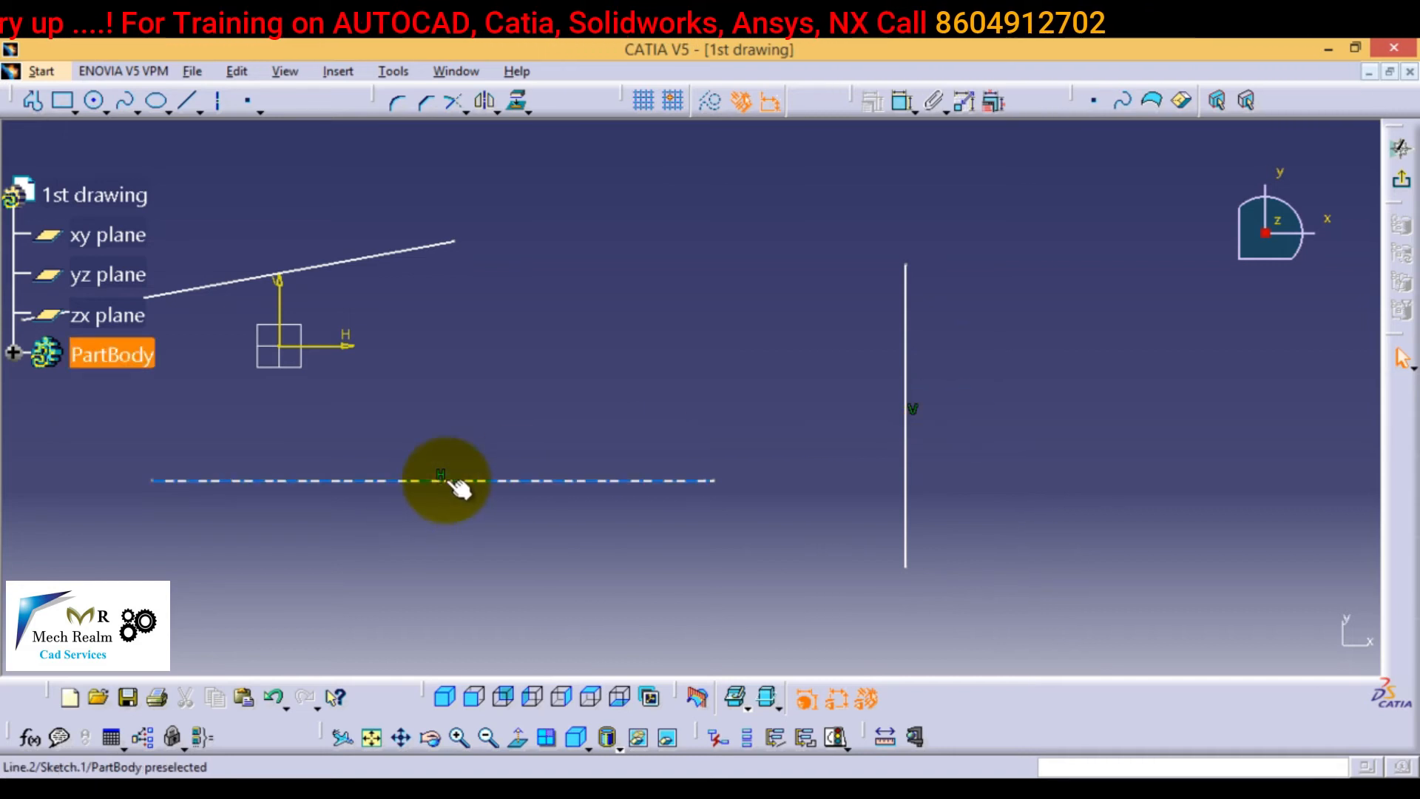
Sketch a circle with a radius of about 68 mm in the empty area below the lines.
{"action": "mouse_move", "coordinate": [647, 387]}
{"action": "middle_mouse_down"}
{"action": "mouse_move", "coordinate": [625, 323]}
{"action": "mouse_move", "coordinate": [743, 312]}
{"action": "middle_mouse_up"}
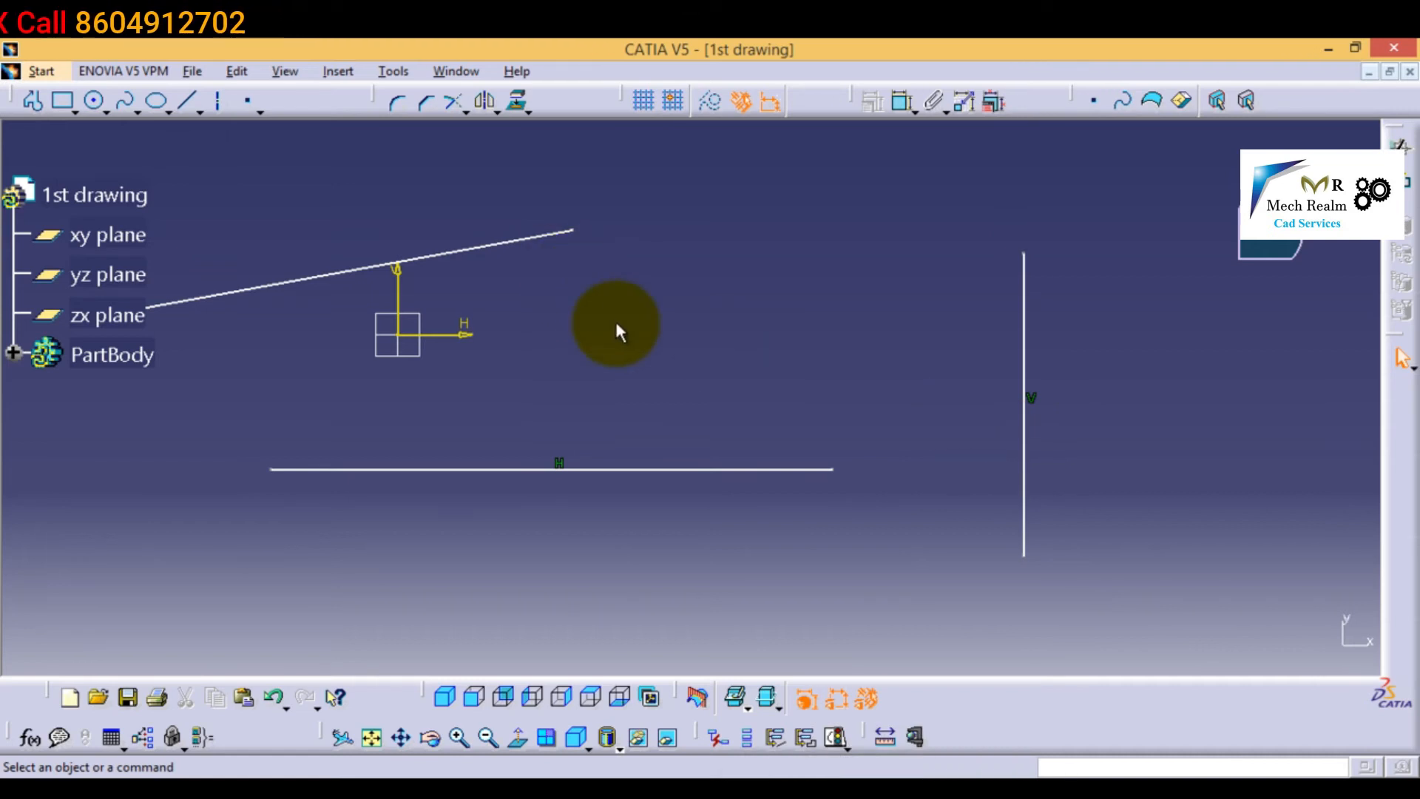
{"action": "left_click", "coordinate": [297, 193]}
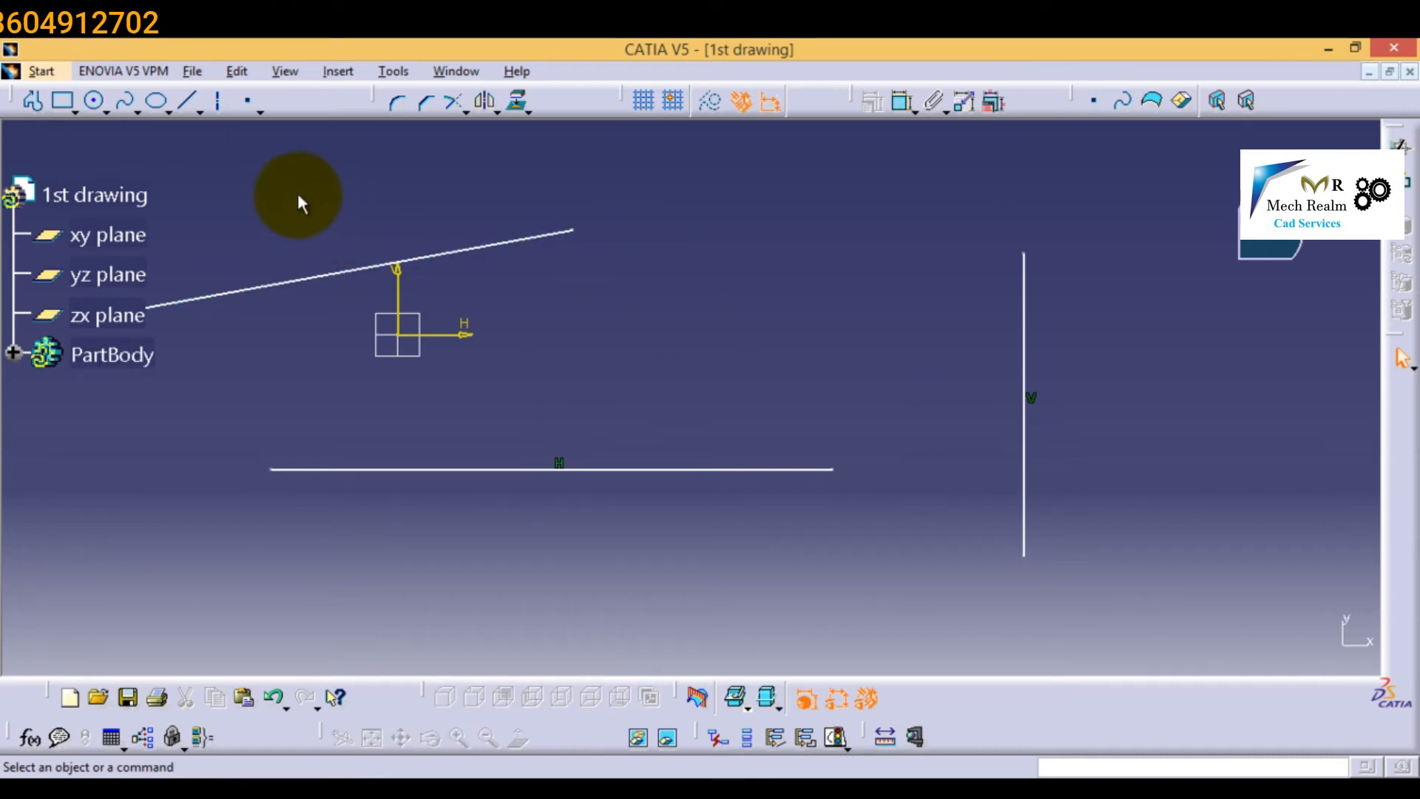
{"action": "left_click", "coordinate": [93, 101]}
{"action": "middle_click_drag", "start_coordinate": [829, 459], "coordinate": [688, 48]}
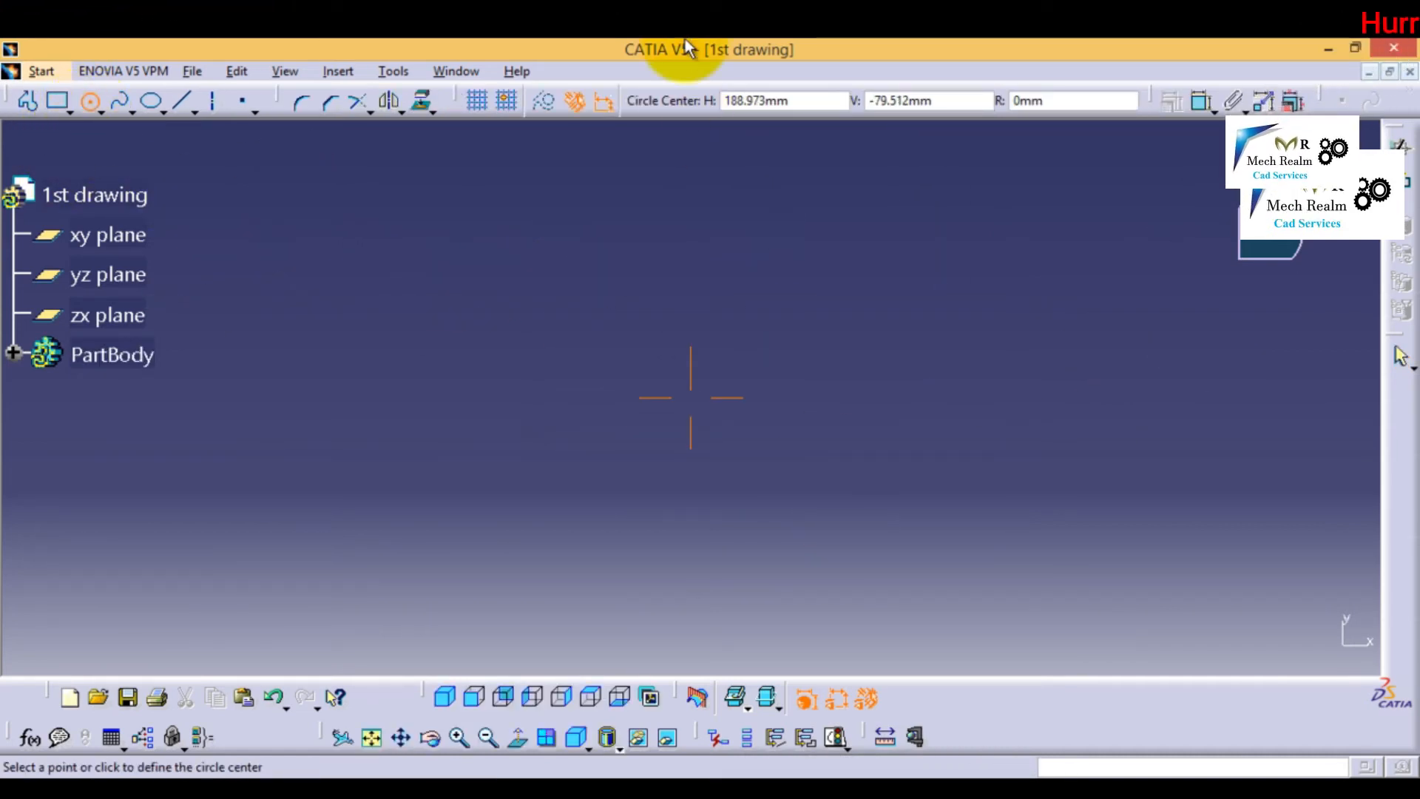
{"action": "left_click", "coordinate": [759, 441]}
{"action": "left_click", "coordinate": [915, 395]}
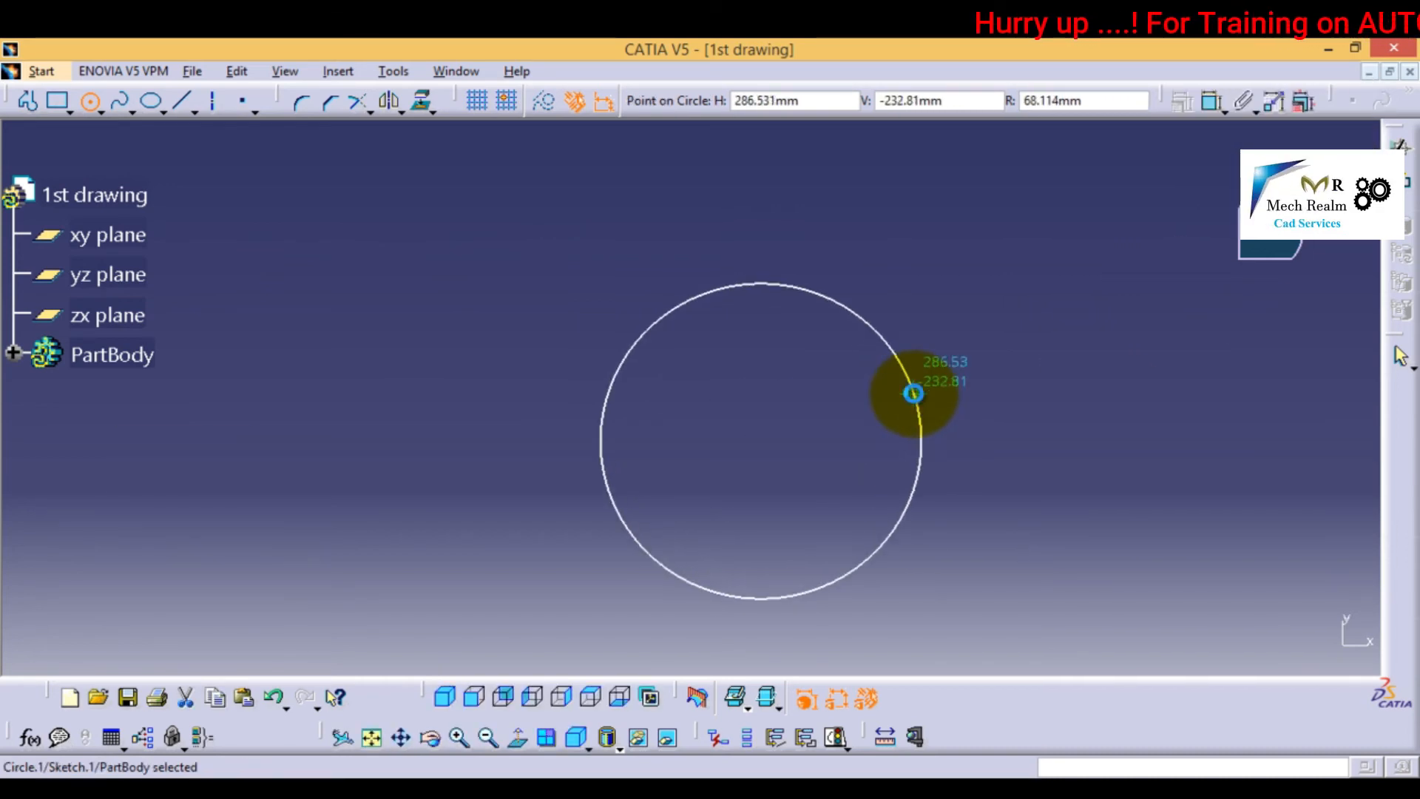
{"action": "left_click", "coordinate": [1115, 568]}
Sketch a wide horizontal rectangle below and left of the circle, with its upper-left corner at about H -113 mm, V -365 mm.
{"action": "mouse_move", "coordinate": [344, 384]}
{"action": "middle_mouse_down"}
{"action": "mouse_move", "coordinate": [456, 416]}
{"action": "mouse_move", "coordinate": [459, 235]}
{"action": "middle_mouse_up"}
{"action": "left_click", "coordinate": [68, 104]}
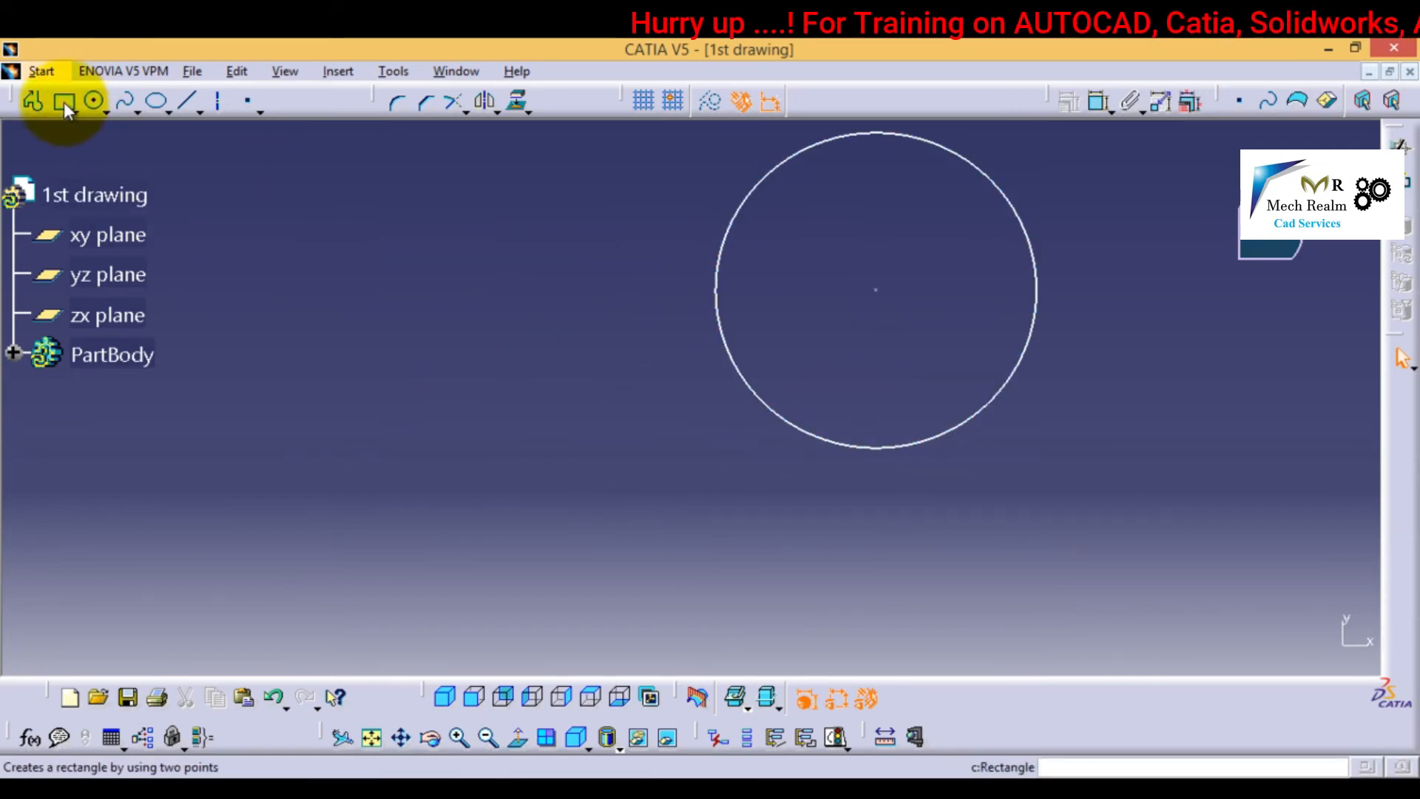
{"action": "left_click", "coordinate": [63, 100]}
{"action": "middle_click_drag", "start_coordinate": [543, 421], "coordinate": [882, 242]}
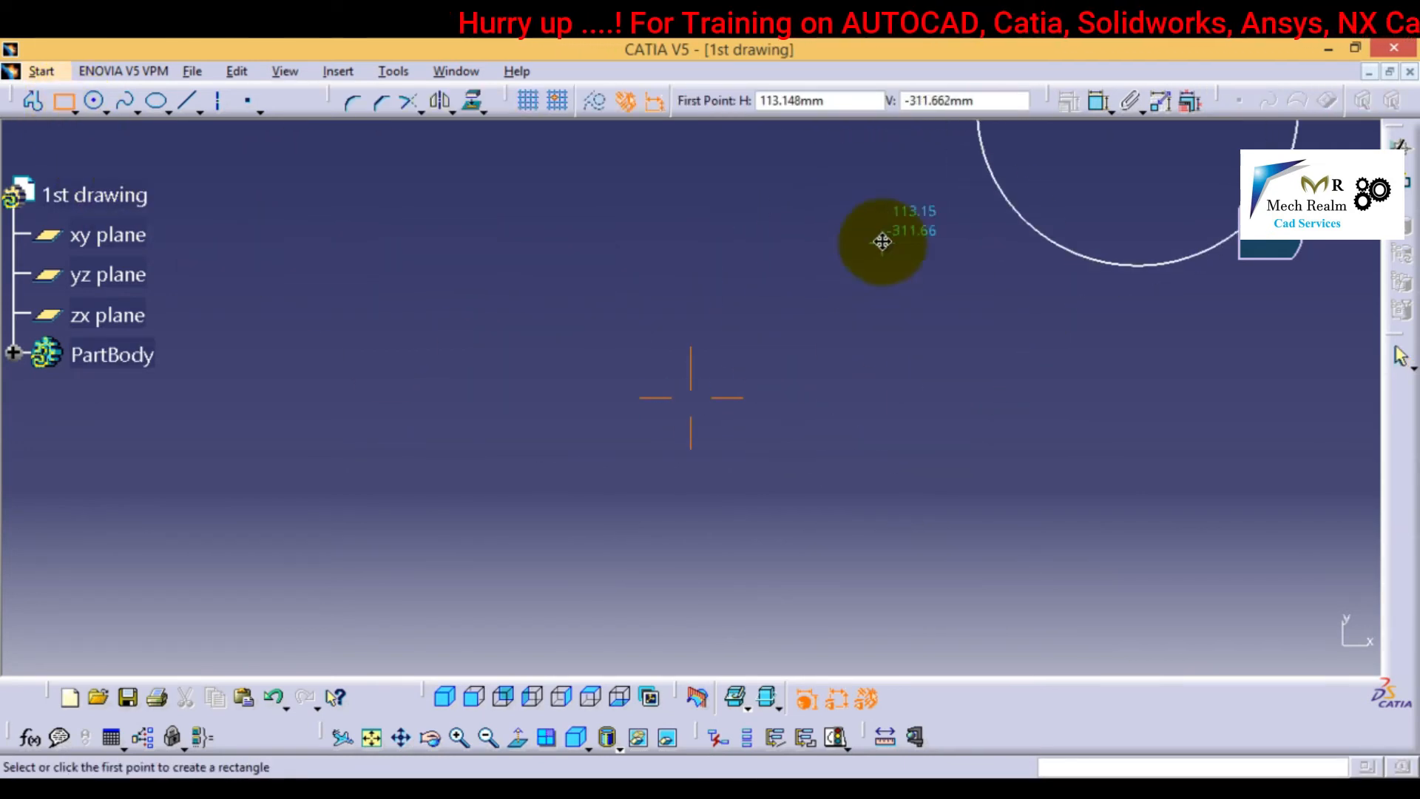
{"action": "scroll", "coordinate": [883, 241], "scroll_direction": "up", "scroll_amount": 1}
{"action": "left_click", "coordinate": [349, 366]}
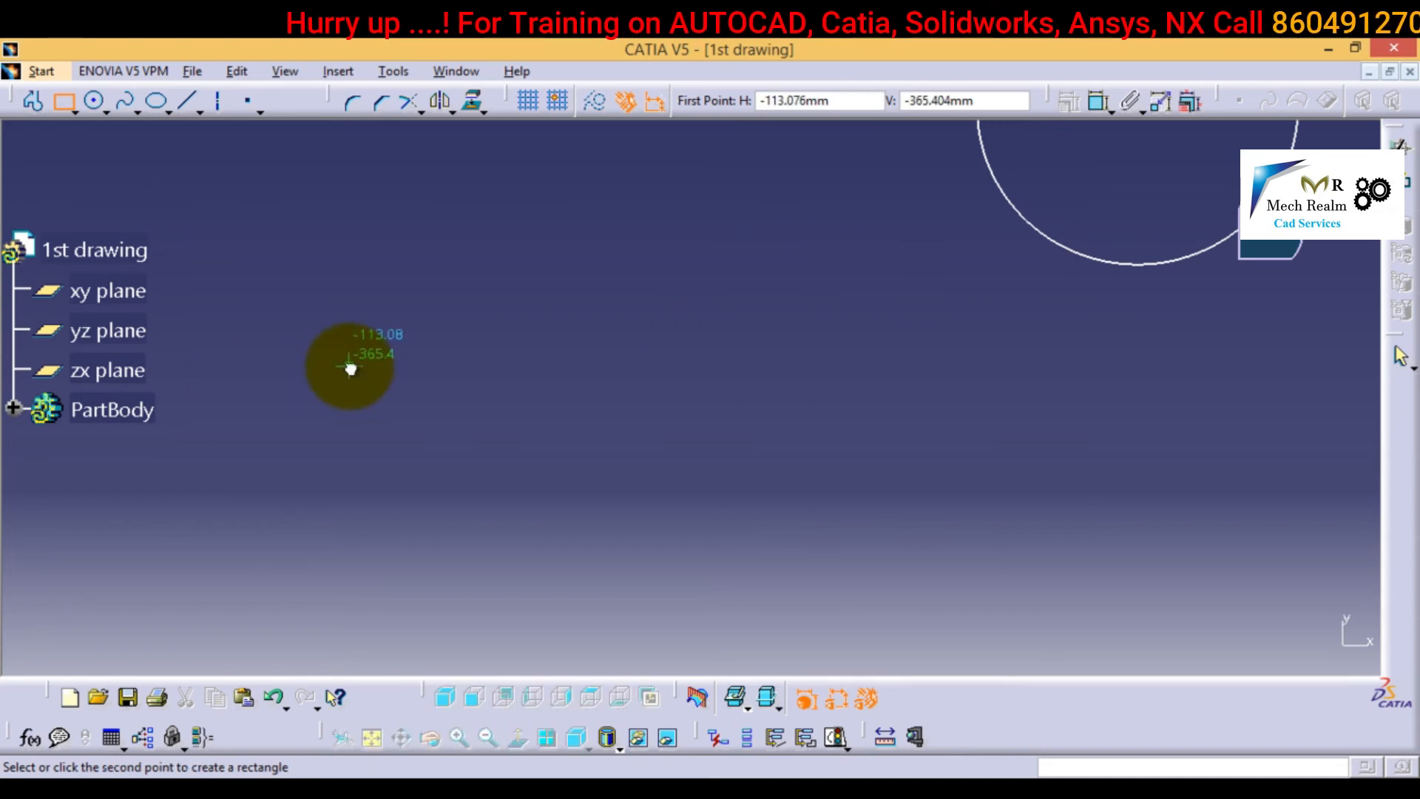
{"action": "left_click", "coordinate": [738, 494]}
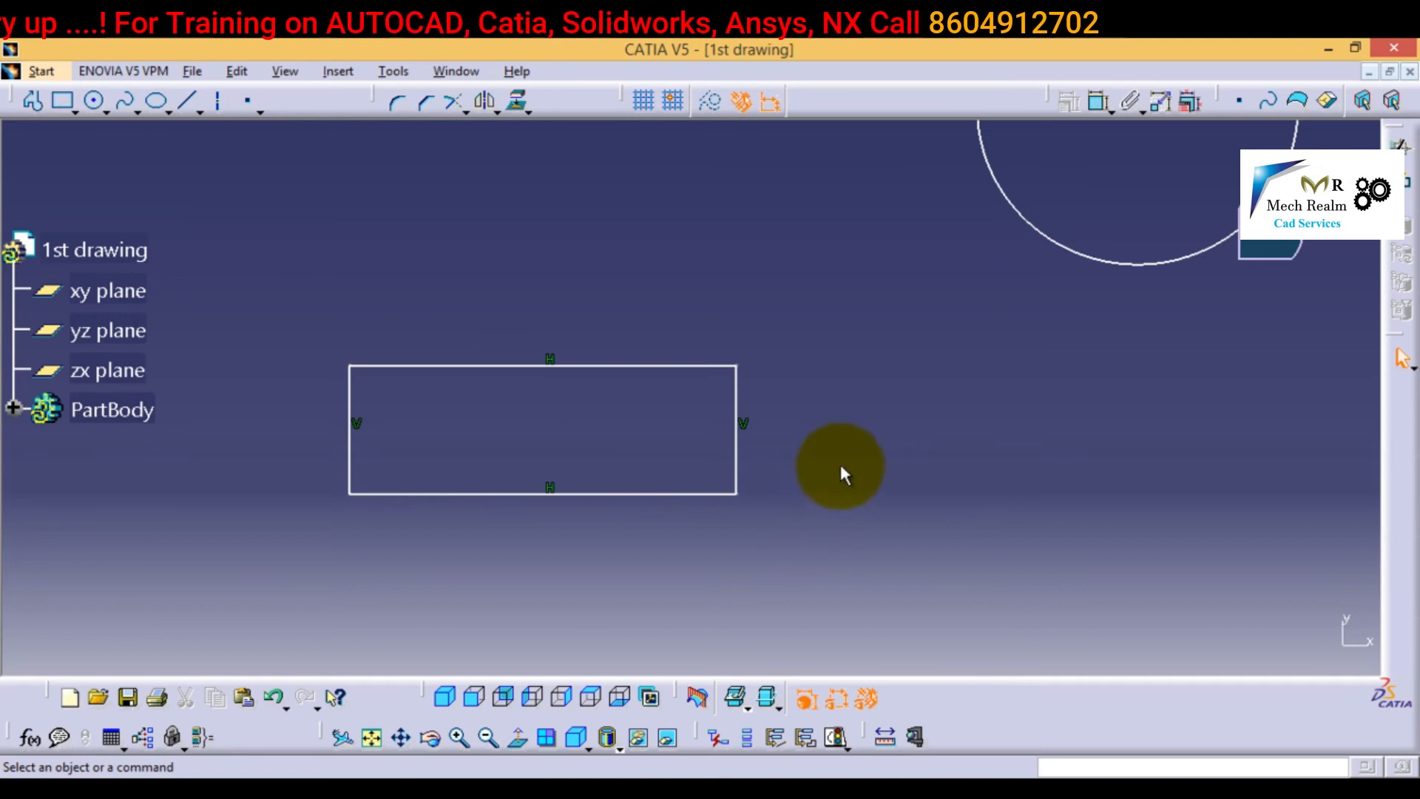
{"action": "middle_click_drag", "start_coordinate": [805, 269], "coordinate": [828, 371]}
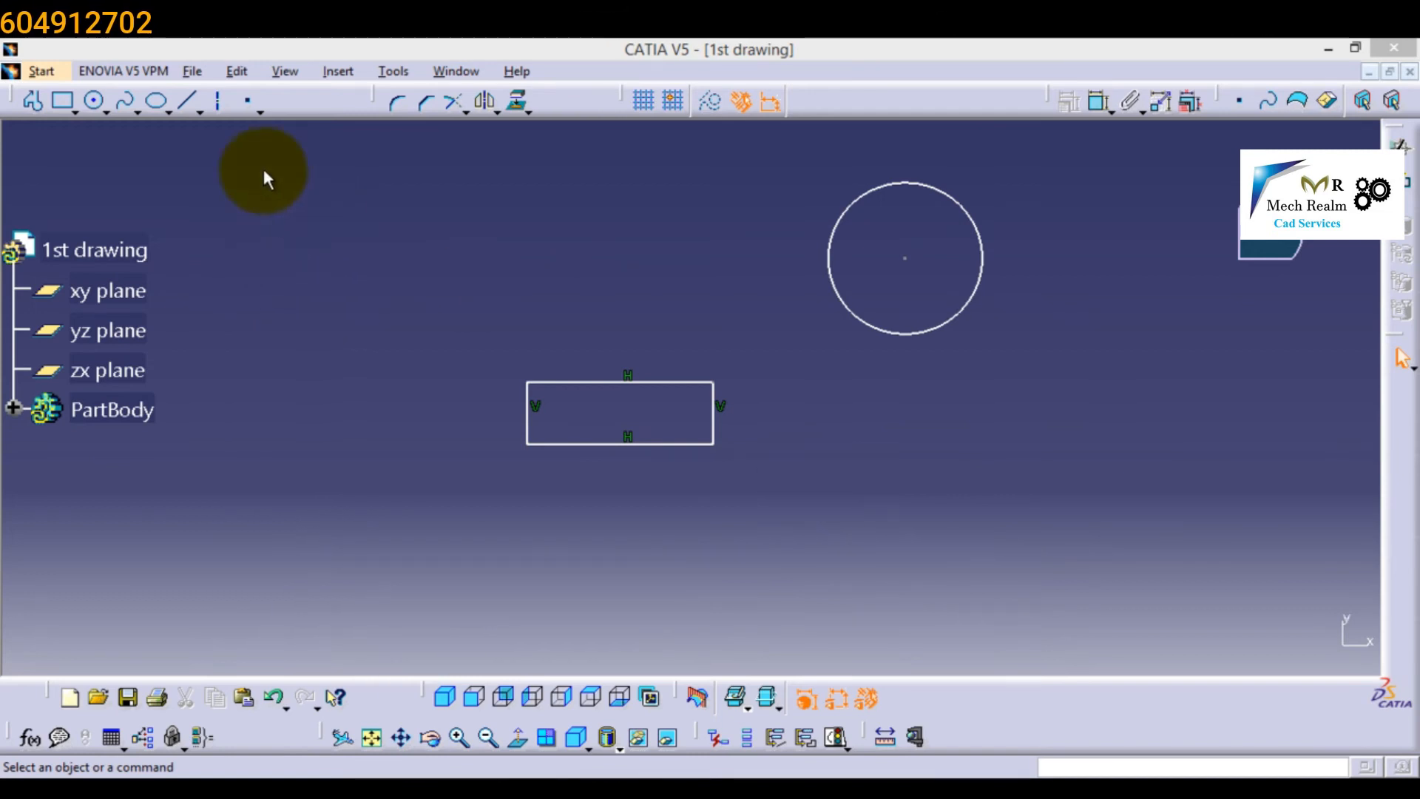
Start saving the part and change the file name to drawing1.
{"action": "left_click", "coordinate": [192, 71]}
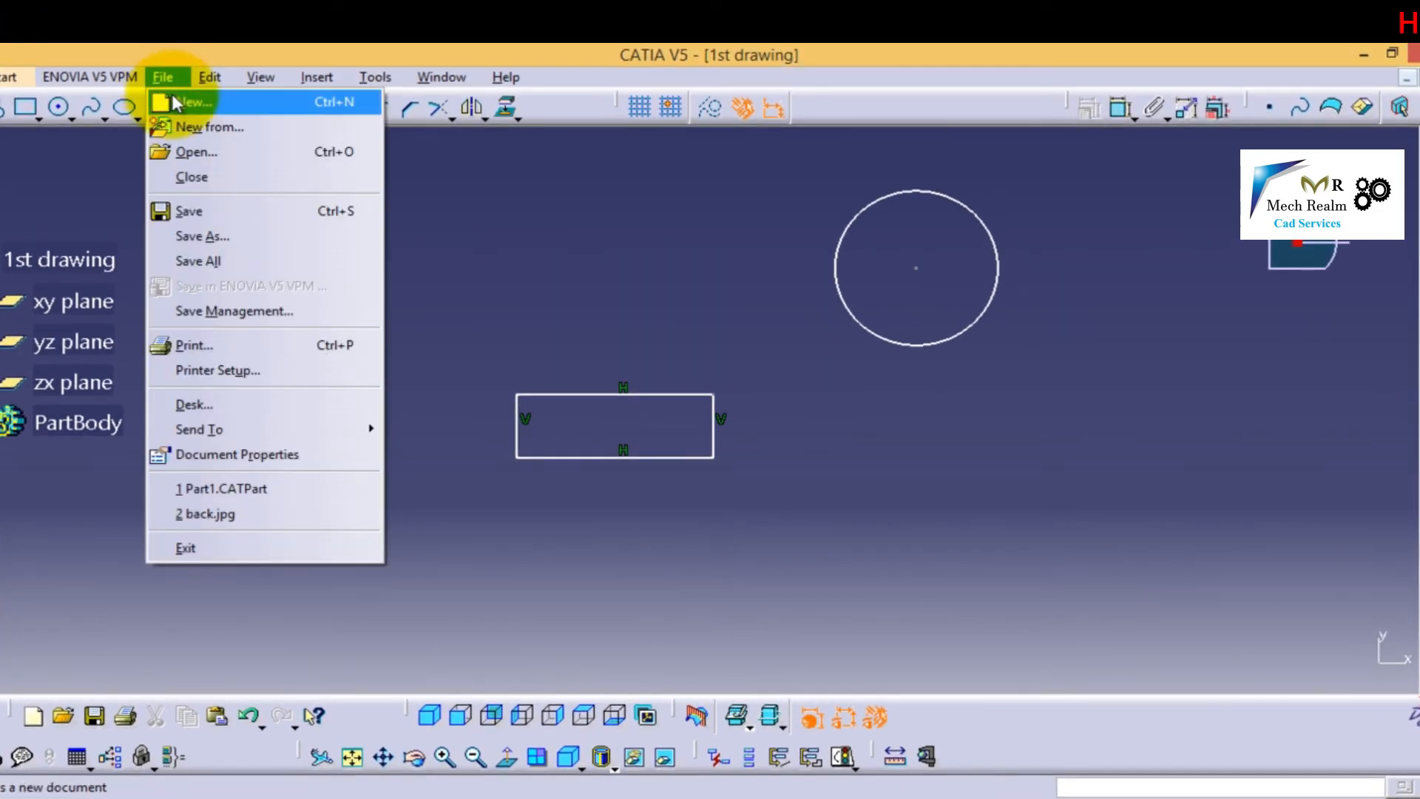
{"action": "left_click", "coordinate": [222, 213]}
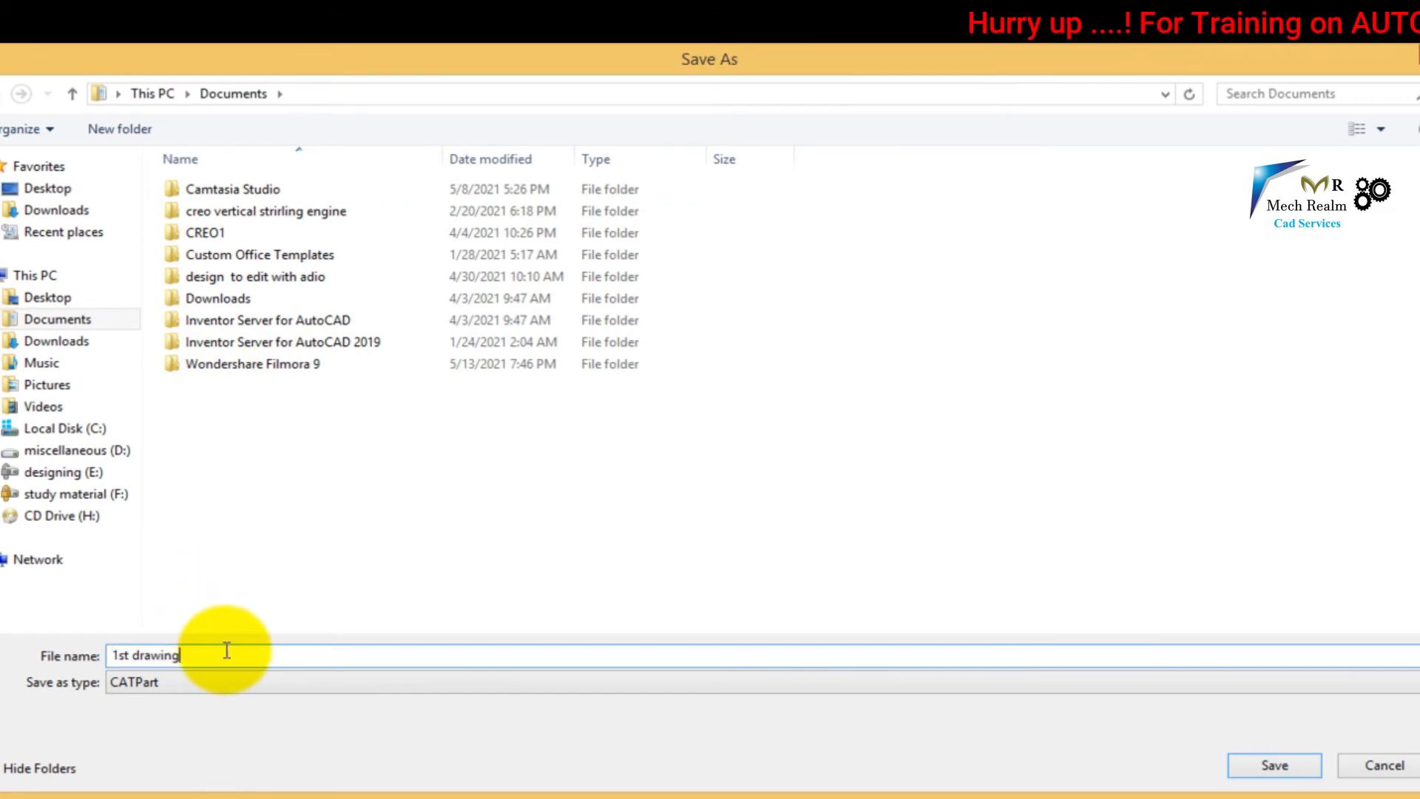
{"action": "key", "text": "BackSpace"}
{"action": "key", "text": "BackSpace"}
{"action": "key", "text": "BackSpace"}
{"action": "key", "text": "BackSpace"}
{"action": "key", "text": "BackSpace"}
{"action": "key", "text": "BackSpace"}
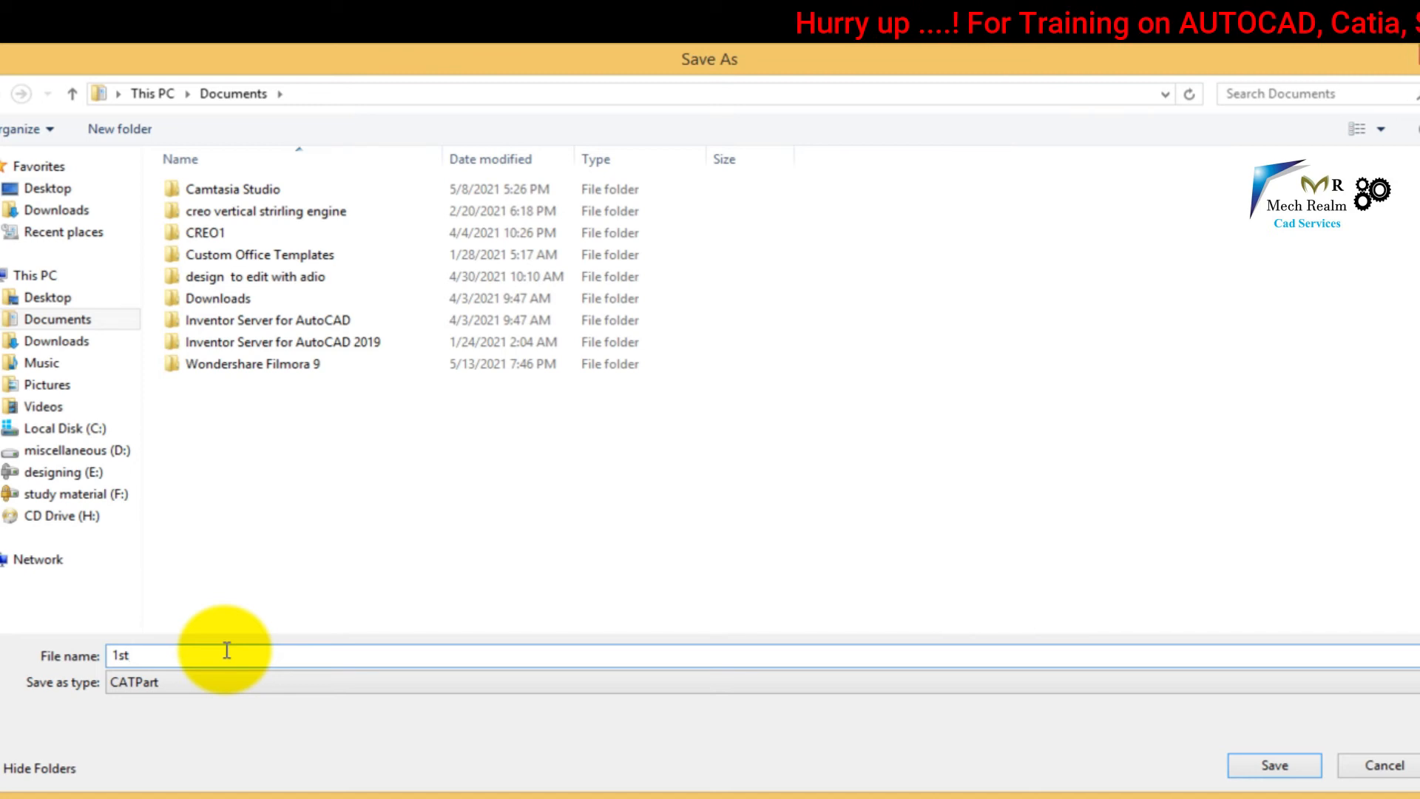
{"action": "type", "text": "drawin"}
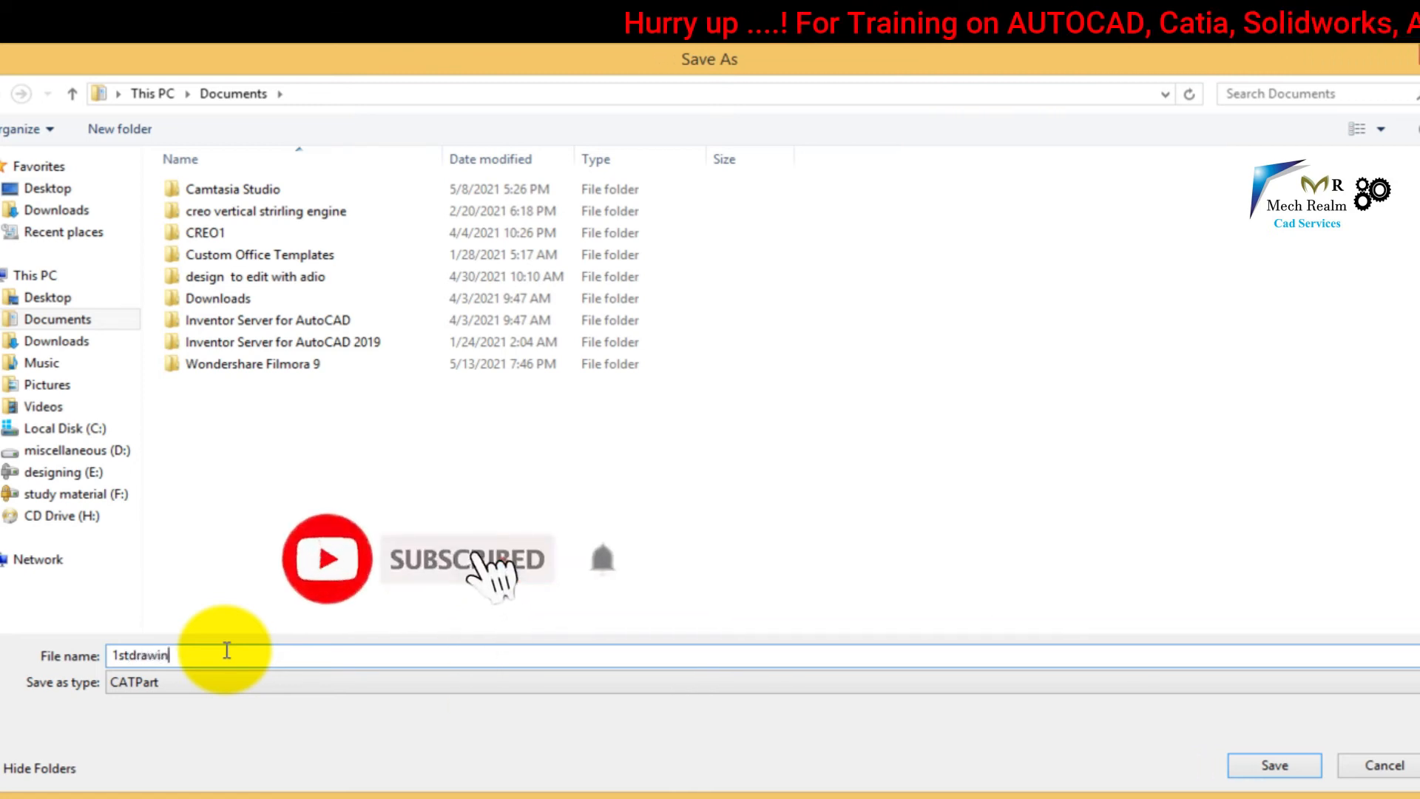
{"action": "type", "text": "g1"}
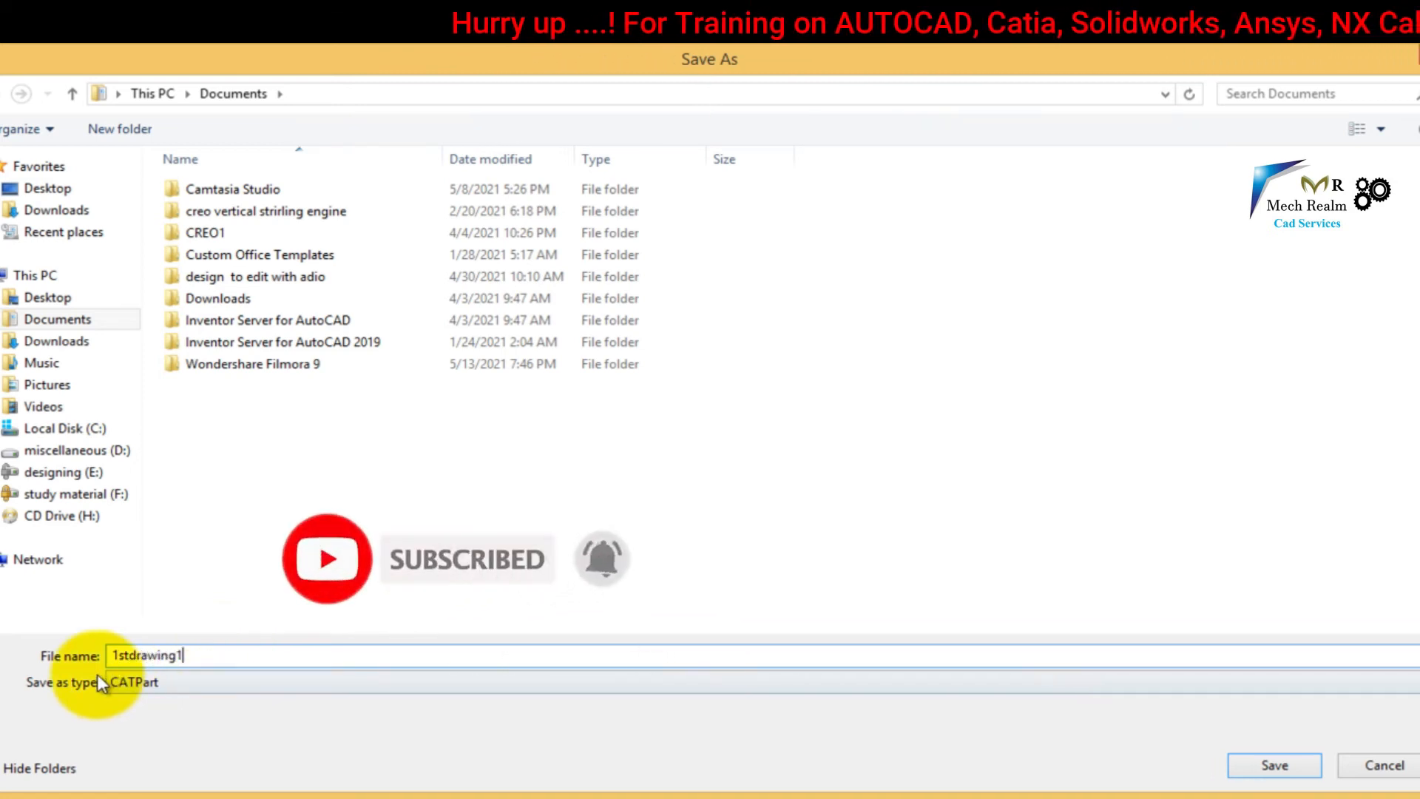
{"action": "left_click_drag", "start_coordinate": [126, 656], "coordinate": [69, 658]}
{"action": "key", "text": "BackSpace"}
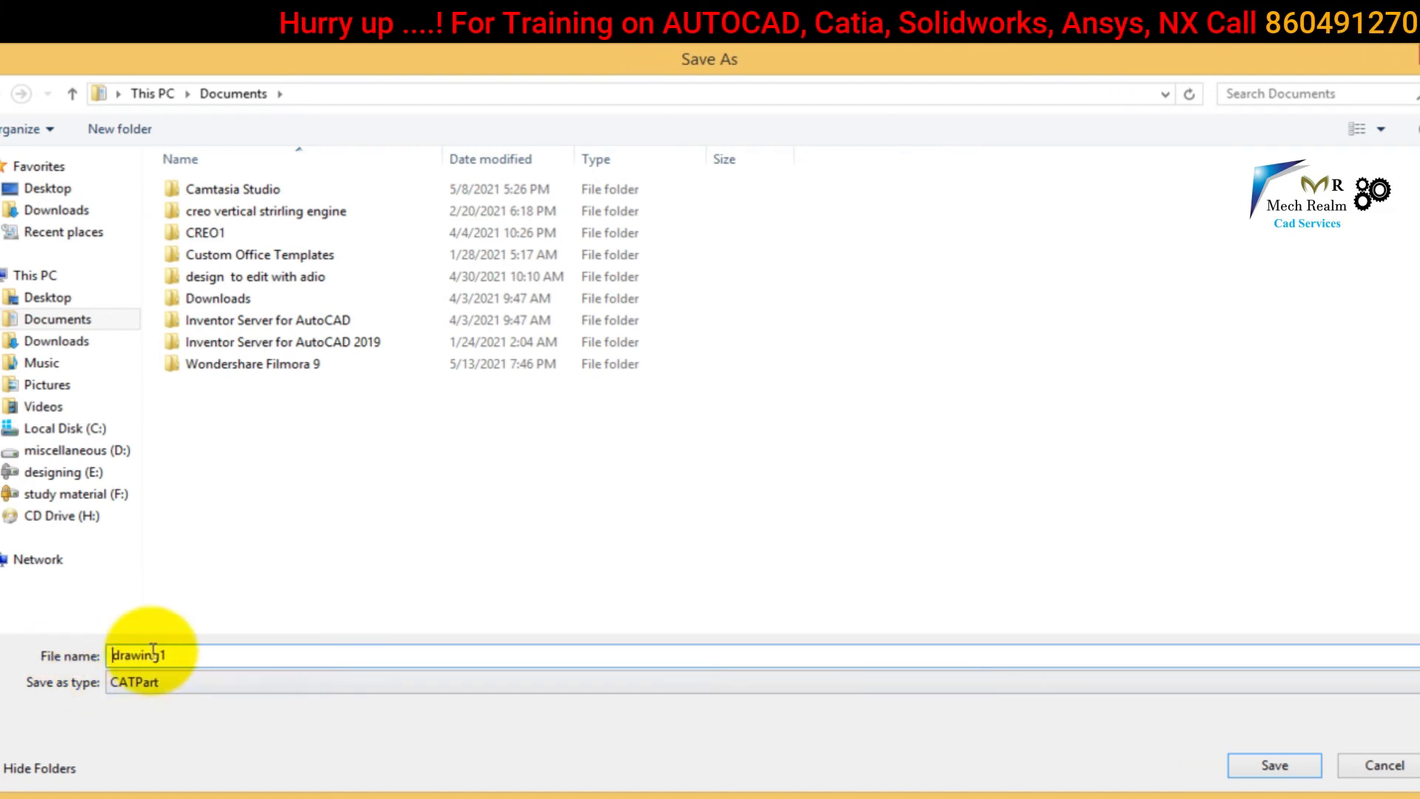
Choose the CATPart file type and save the part in the Documents folder.
{"action": "left_click", "coordinate": [166, 686]}
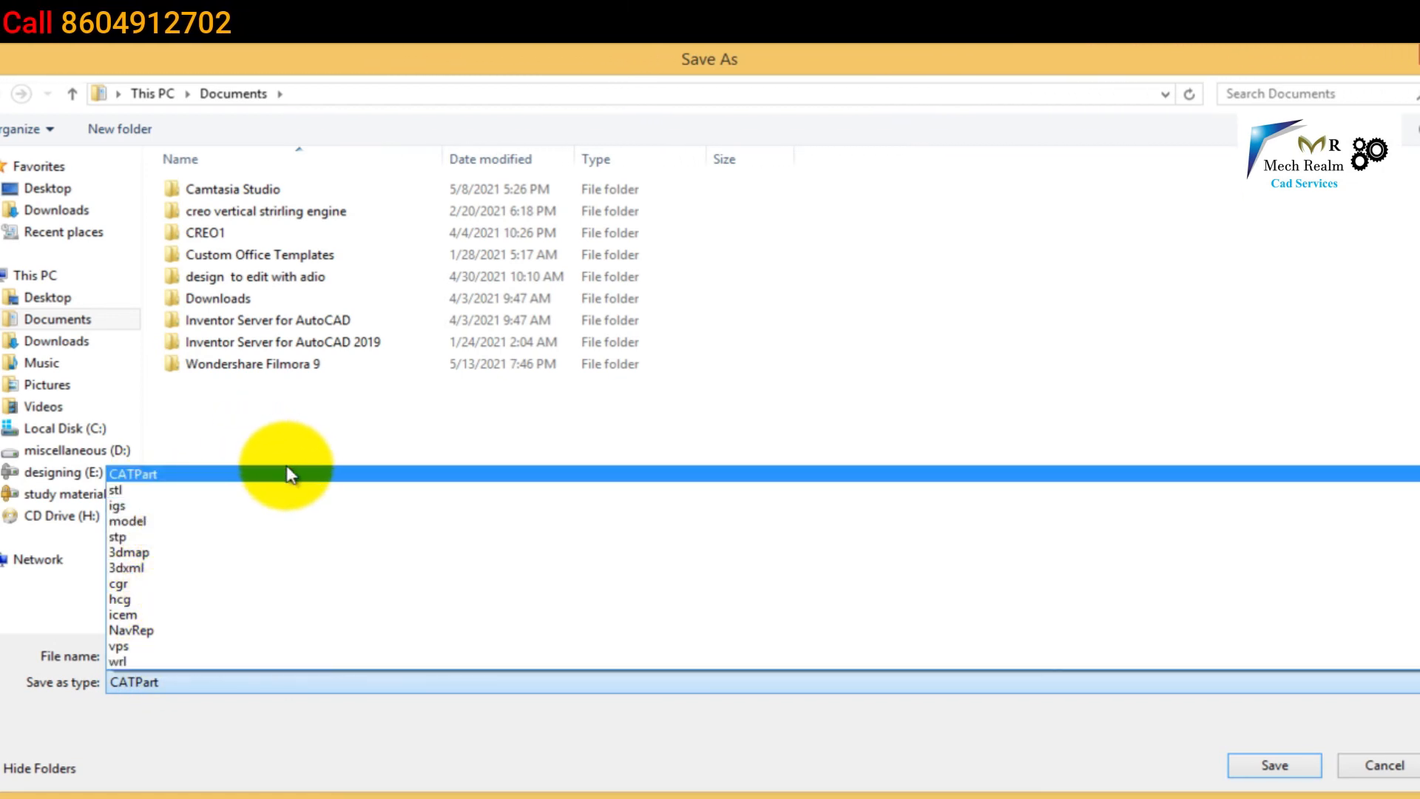
{"action": "left_click", "coordinate": [299, 482]}
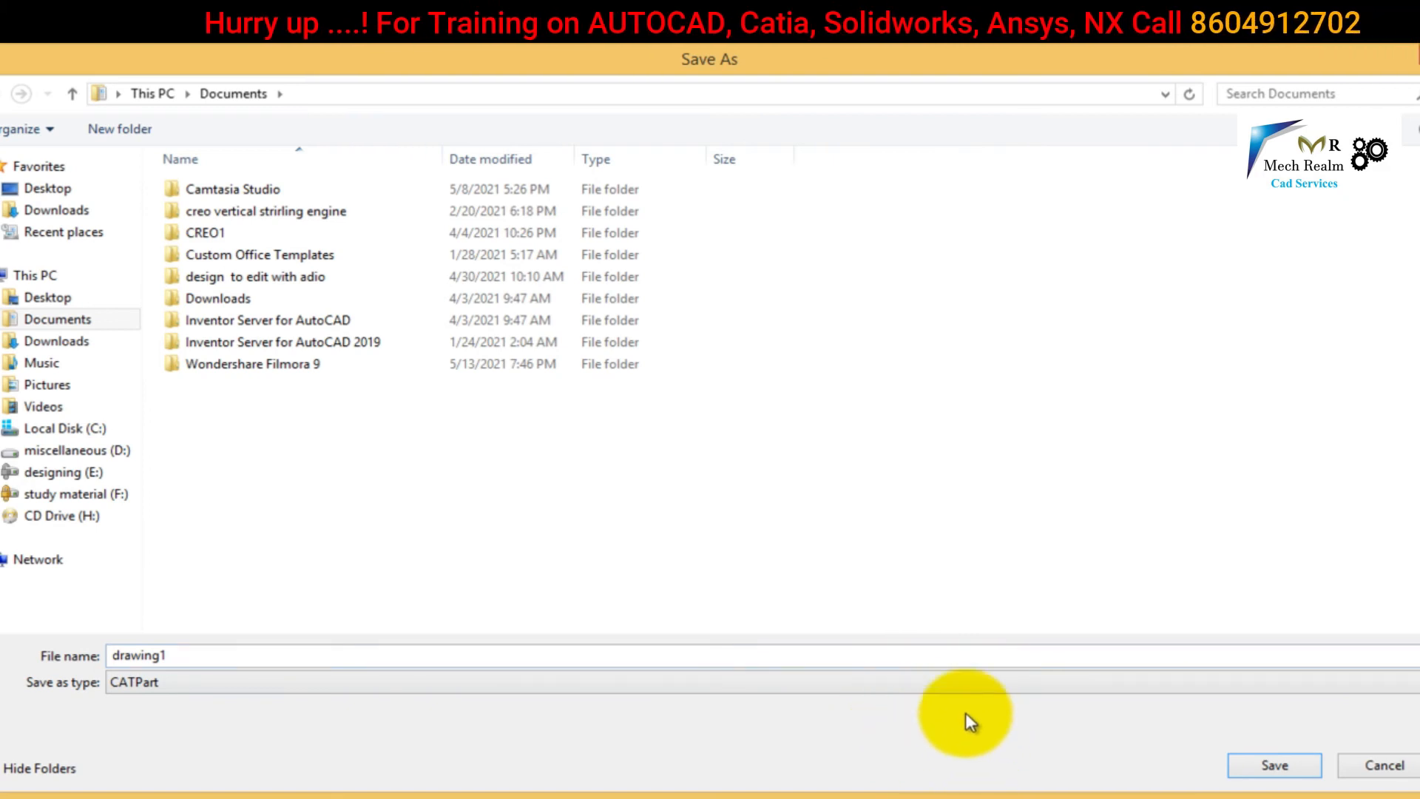
{"action": "left_click", "coordinate": [1269, 762]}
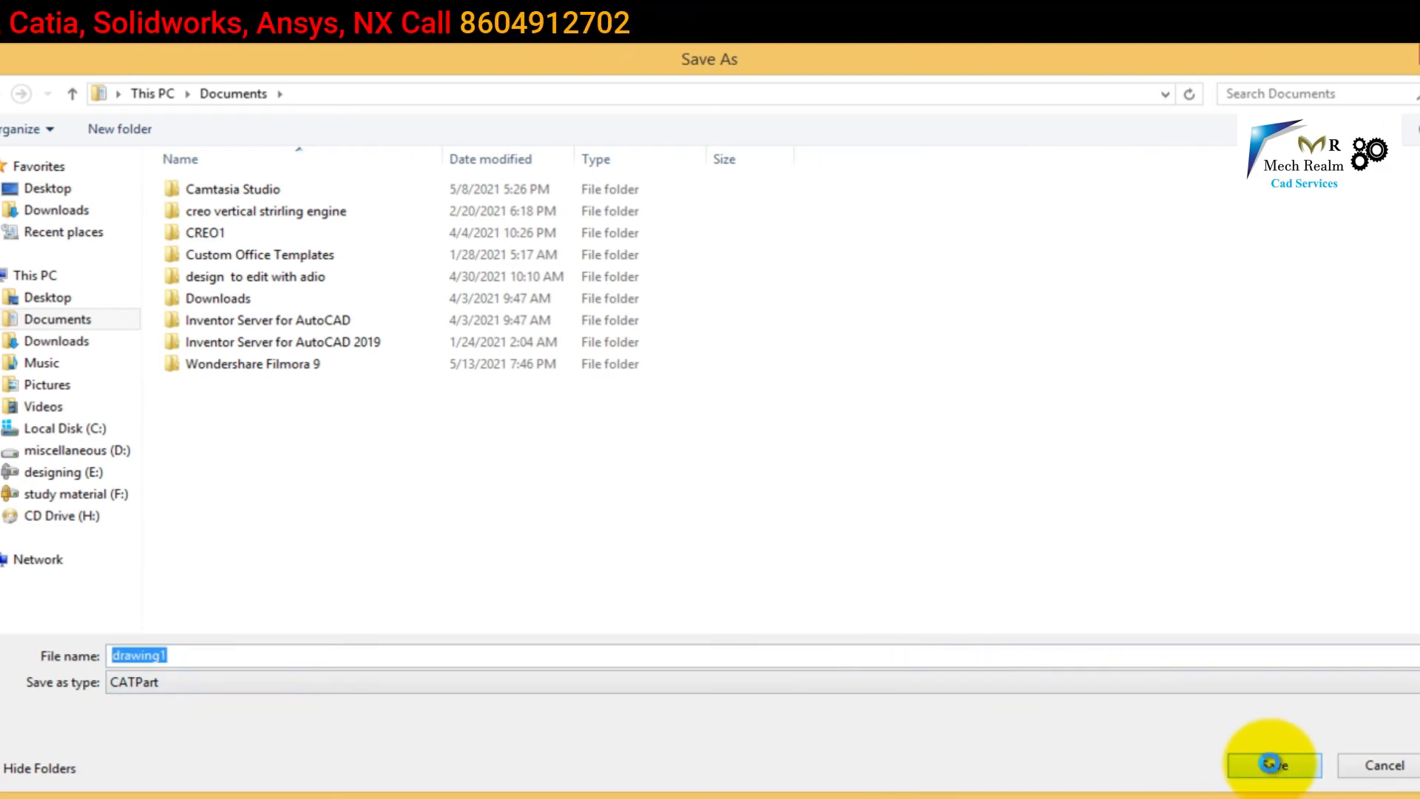